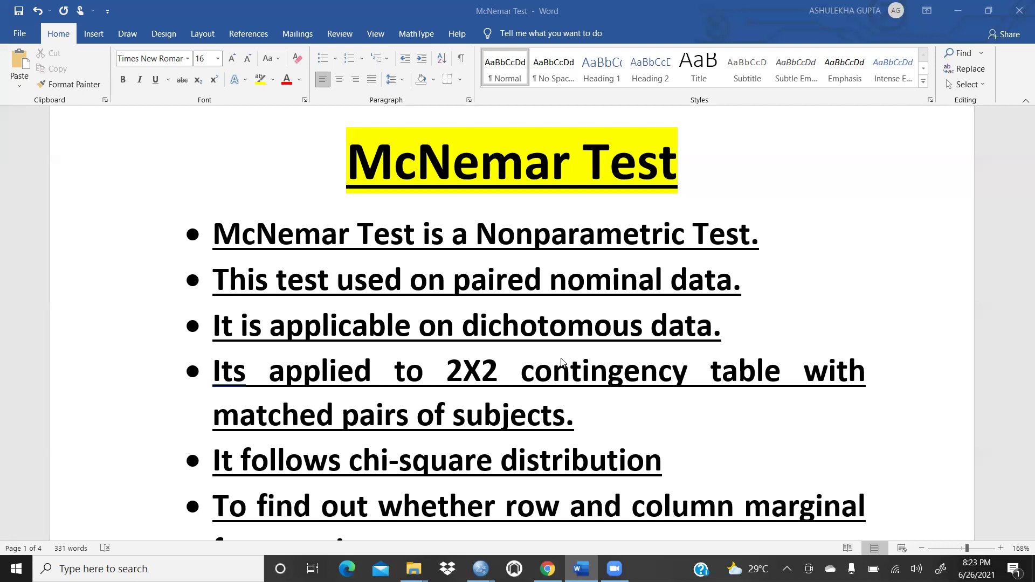
# Read through the McNemar Test characteristics and look over the Example 1 table down to the hypothesis
pyautogui.scroll(-1, 563, 362)
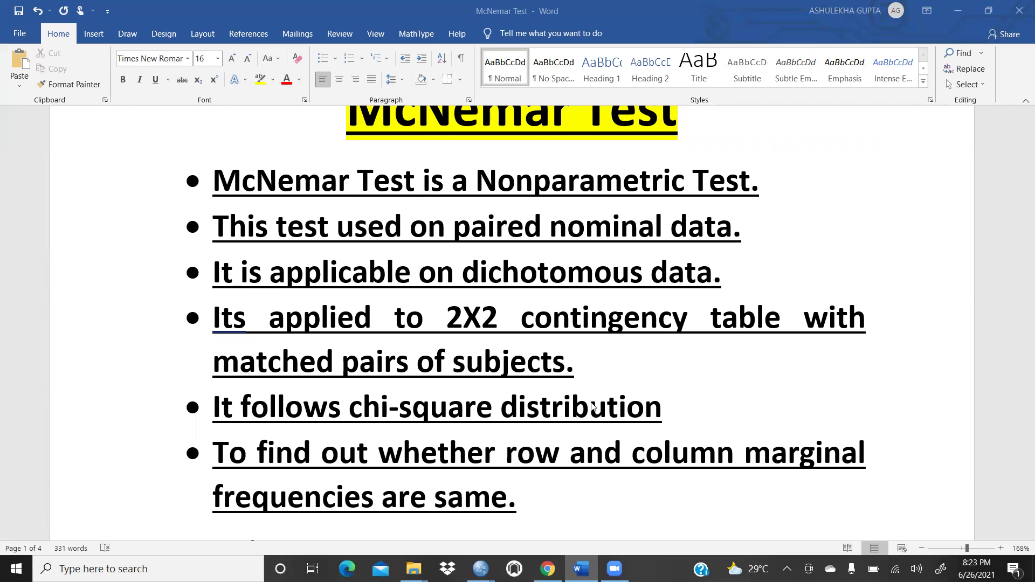
pyautogui.scroll(-1, 547, 407)
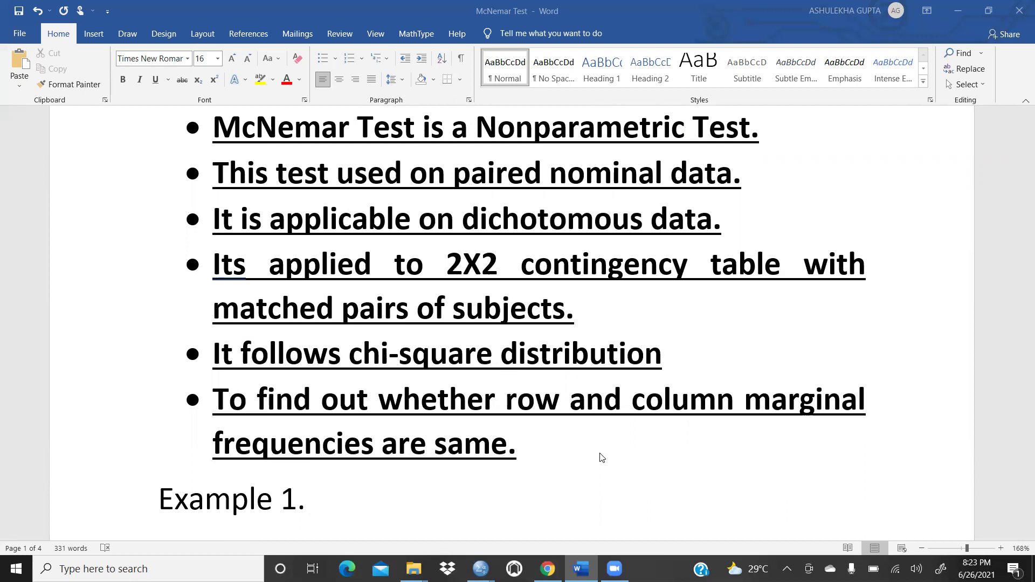
pyautogui.scroll(2, 602, 458)
pyautogui.scroll(-4, 602, 458)
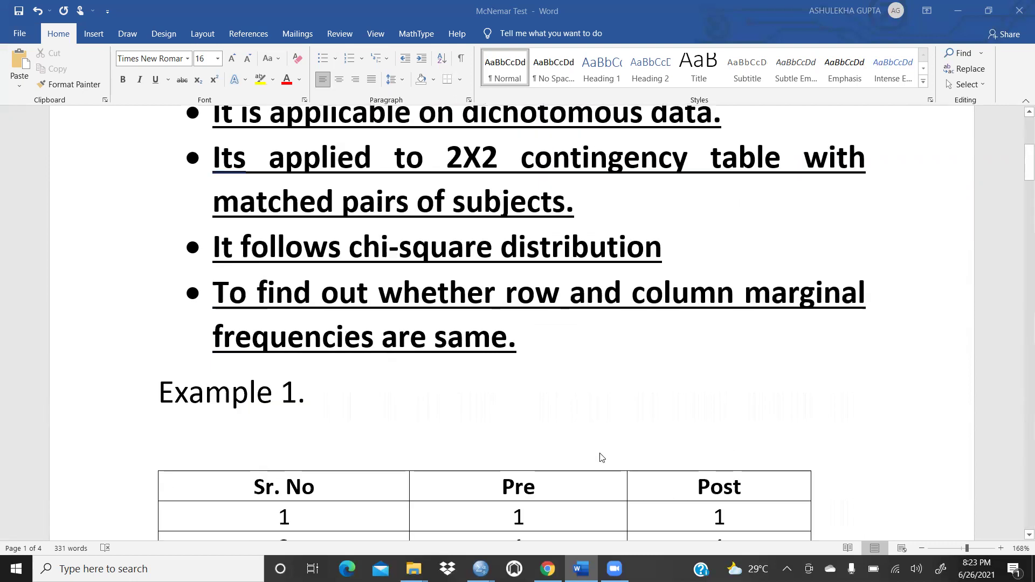
pyautogui.scroll(-3, 602, 458)
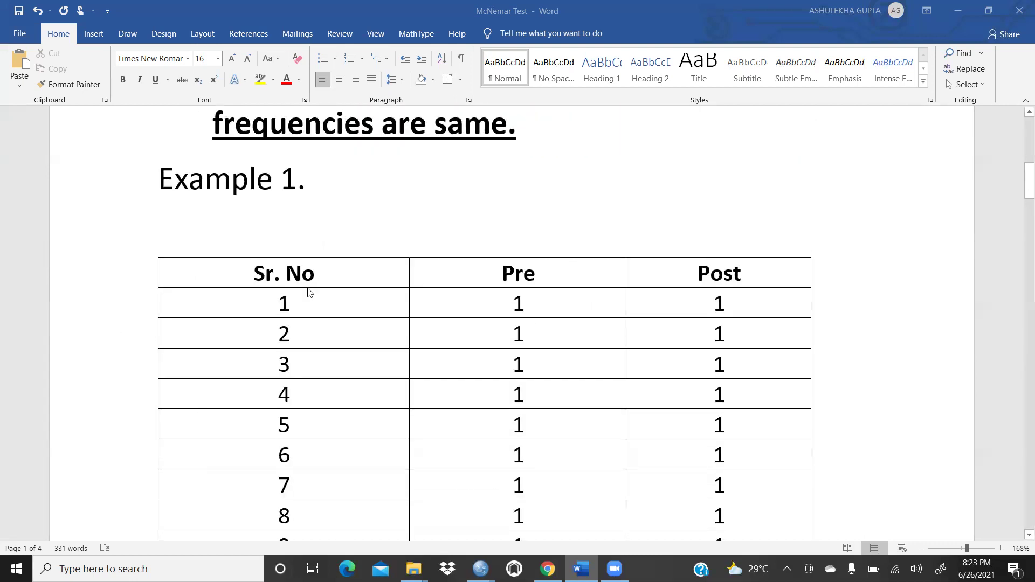
pyautogui.scroll(-12, 330, 318)
pyautogui.scroll(-12, 332, 327)
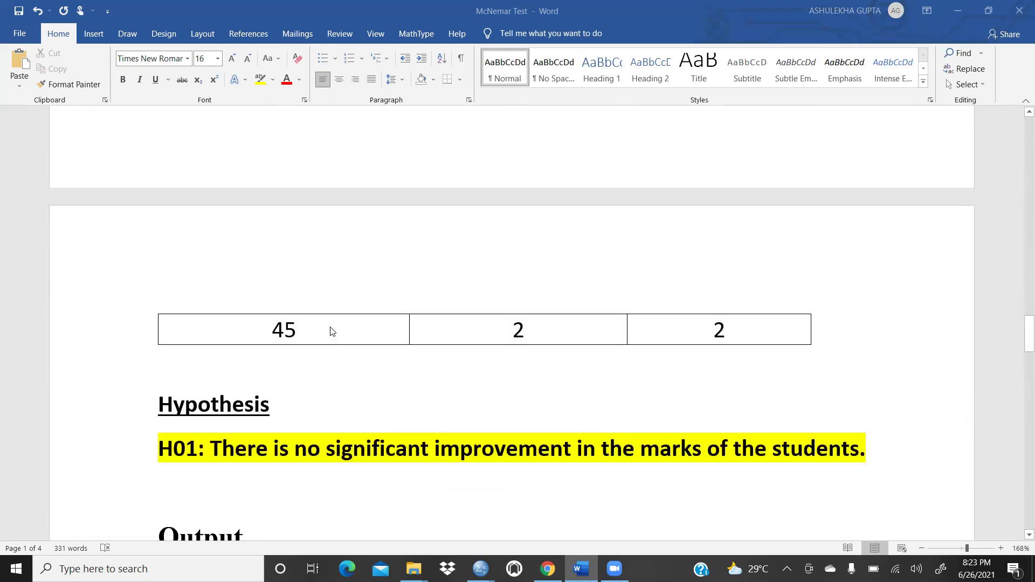
pyautogui.scroll(15, 330, 331)
pyautogui.scroll(10, 341, 337)
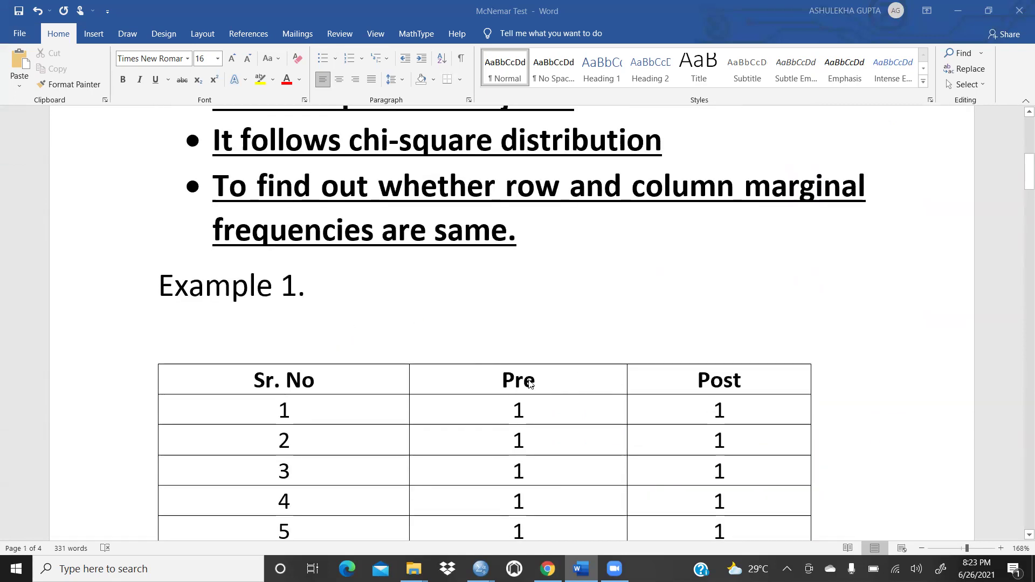
# Extend the Example 1 table's second and third column headings to "Pre Marks" and "Post Marks"
pyautogui.click(543, 379)
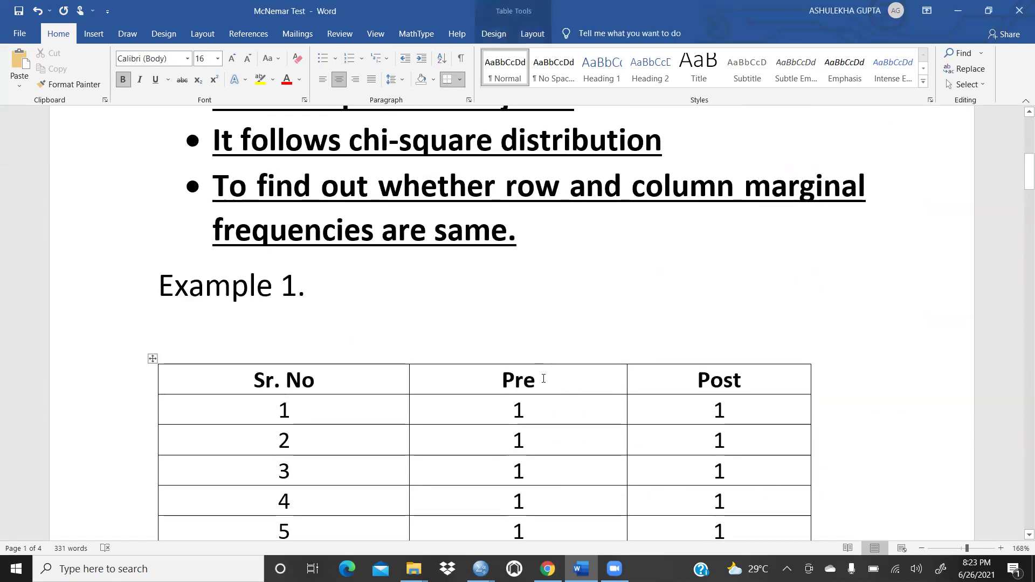
pyautogui.write('Marks')
pyautogui.click(762, 381)
pyautogui.write('Ma')
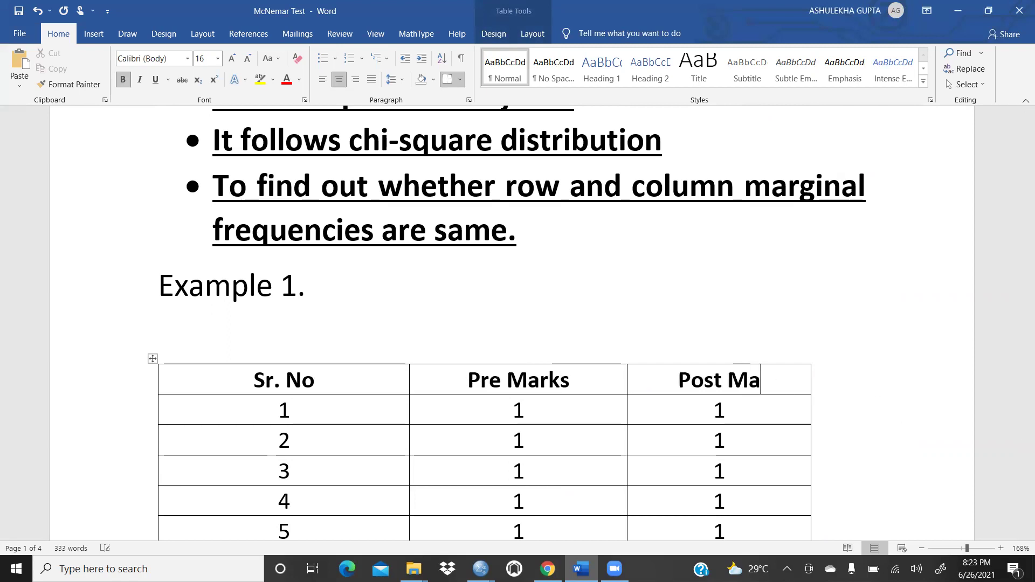
pyautogui.write('rks')
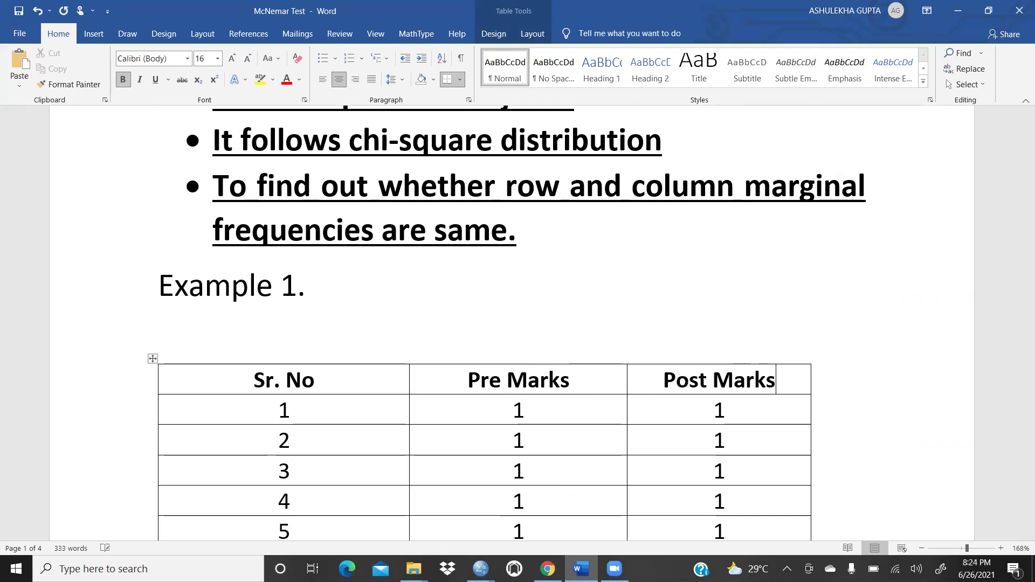
# Examine the coded Pre Marks and Post Marks of all students in the Example 1 table and the hypothesis below it
pyautogui.scroll(-1, 631, 355)
pyautogui.scroll(-1, 634, 349)
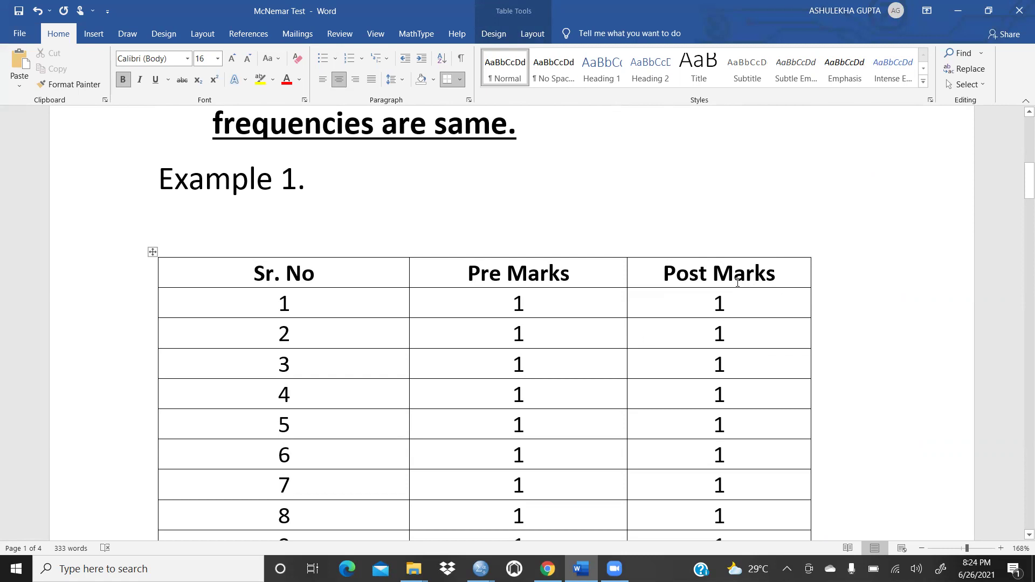
pyautogui.click(523, 304)
pyautogui.scroll(-12, 525, 308)
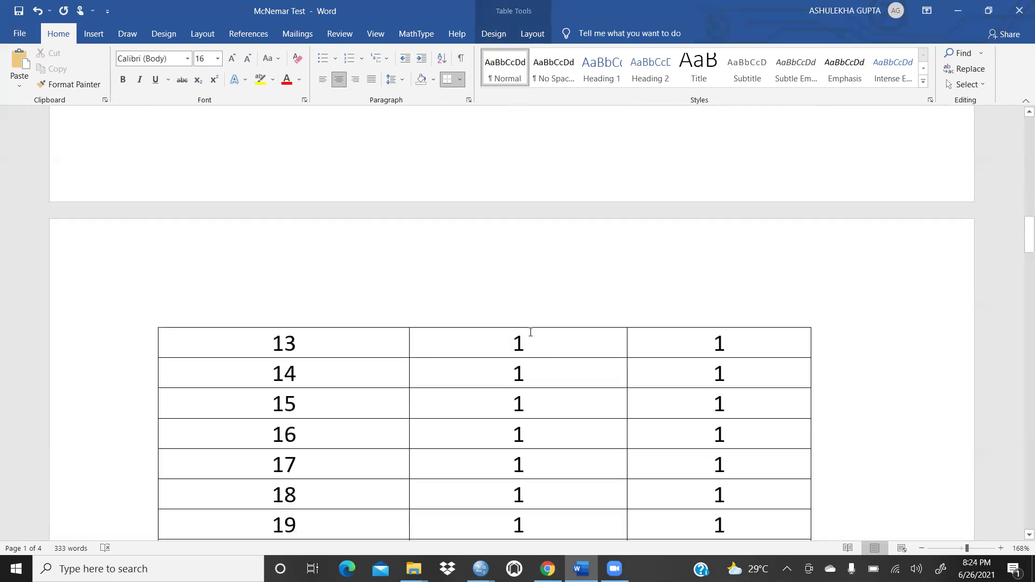
pyautogui.scroll(-5, 528, 368)
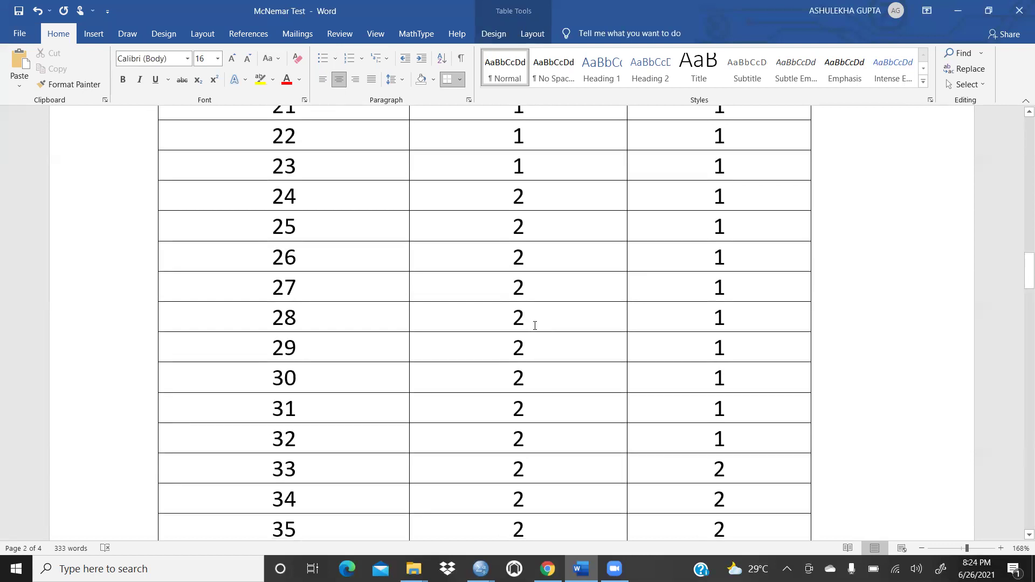
pyautogui.scroll(15, 516, 390)
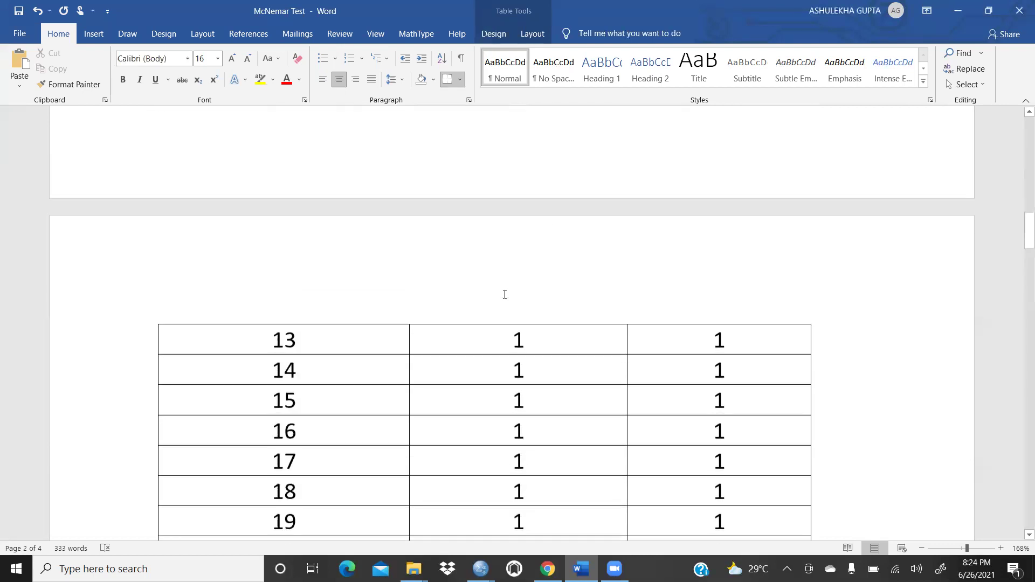
pyautogui.scroll(1, 642, 306)
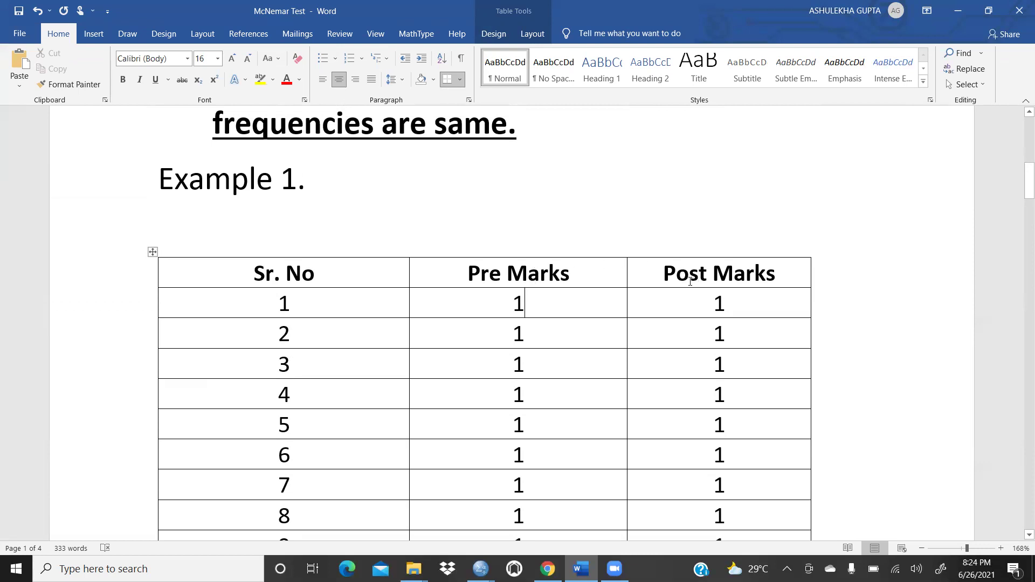
pyautogui.scroll(-3, 735, 338)
pyautogui.scroll(-10, 736, 338)
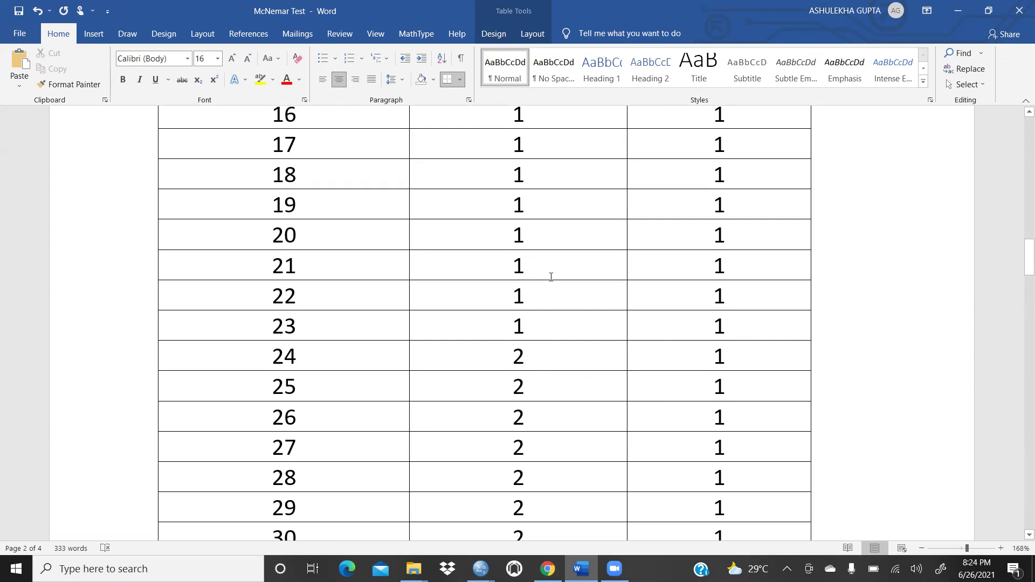
pyautogui.scroll(-4, 543, 310)
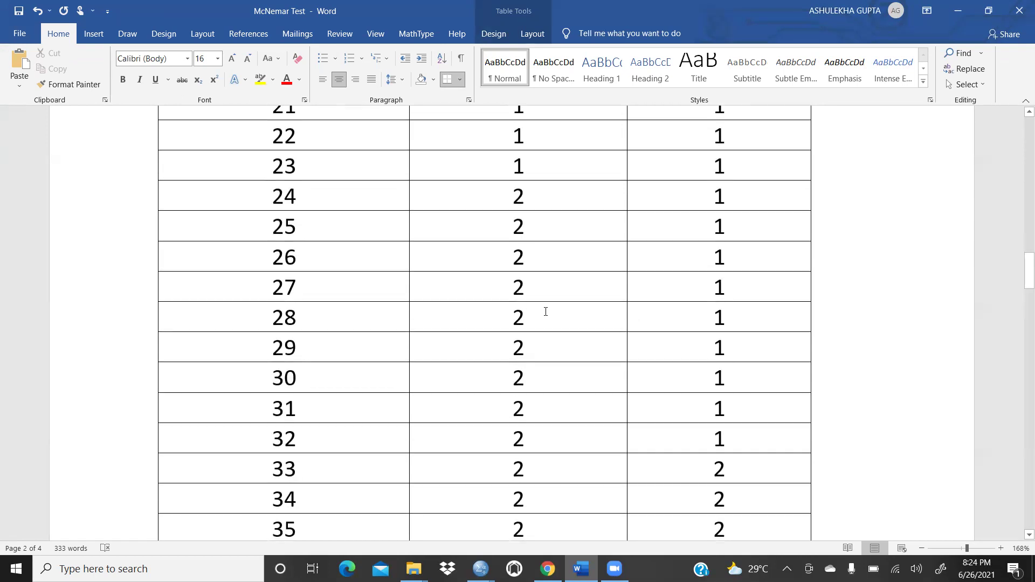
pyautogui.scroll(-10, 536, 354)
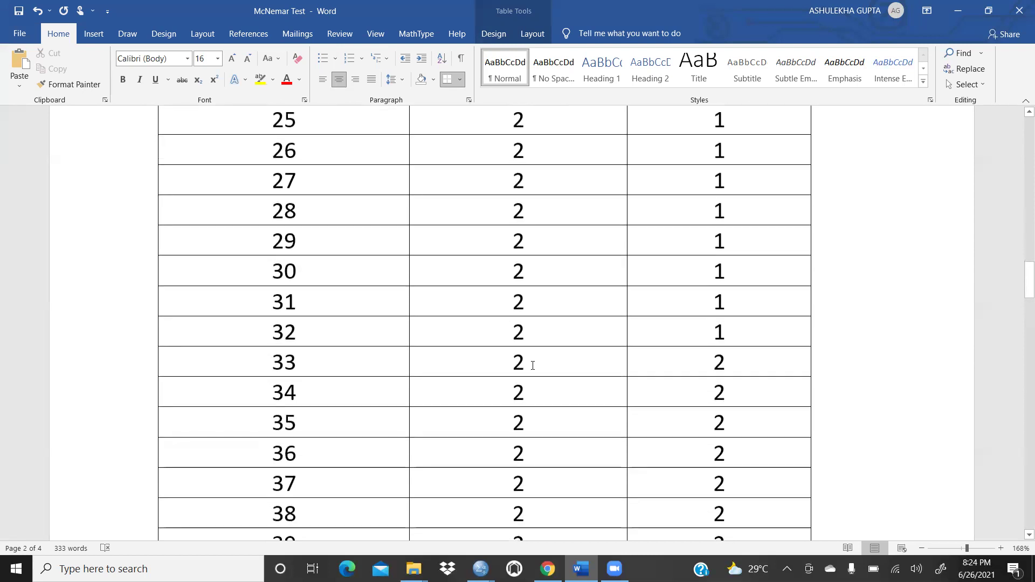
pyautogui.scroll(-9, 533, 366)
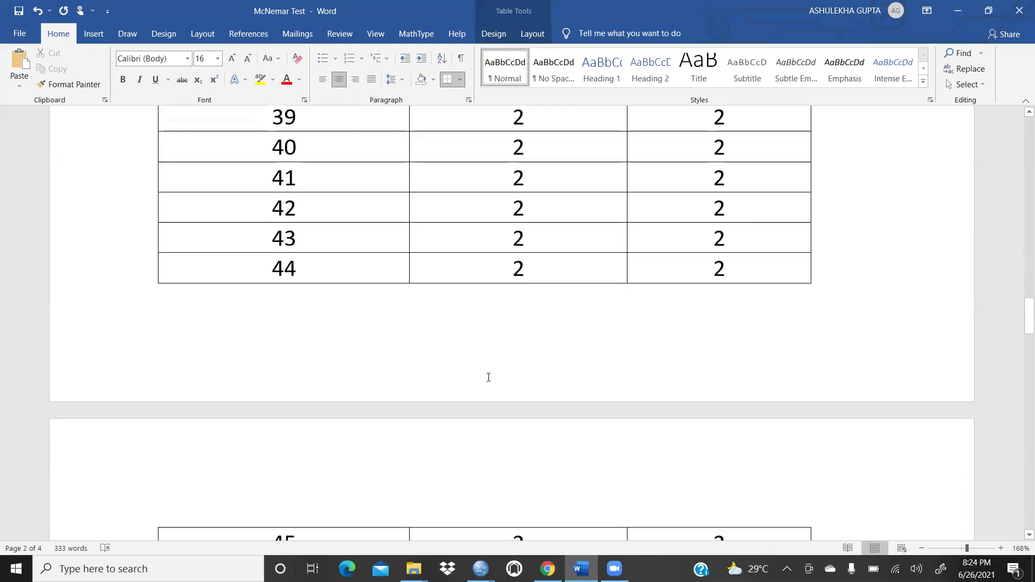
pyautogui.scroll(-2, 484, 365)
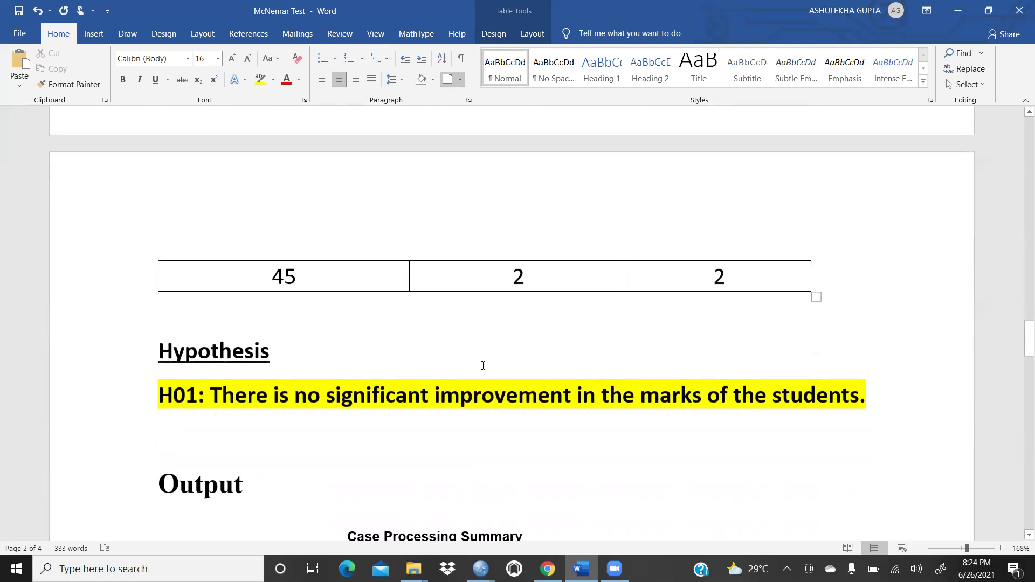
pyautogui.scroll(1, 317, 397)
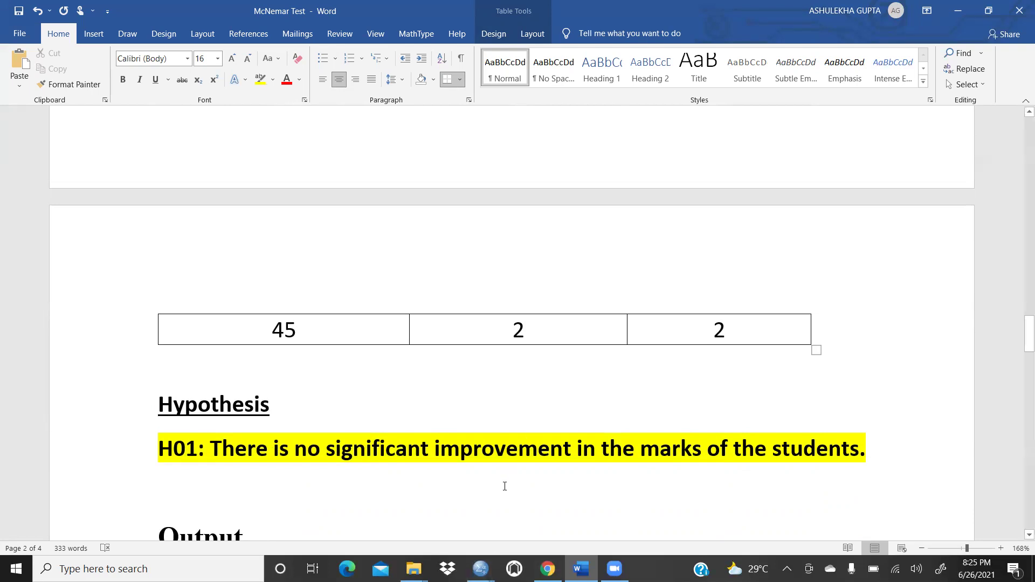
# Switch to the McNemar Test.sav dataset in IBM SPSS Statistics and review the value labels defined for the Pre variable
pyautogui.moveTo(480, 567)
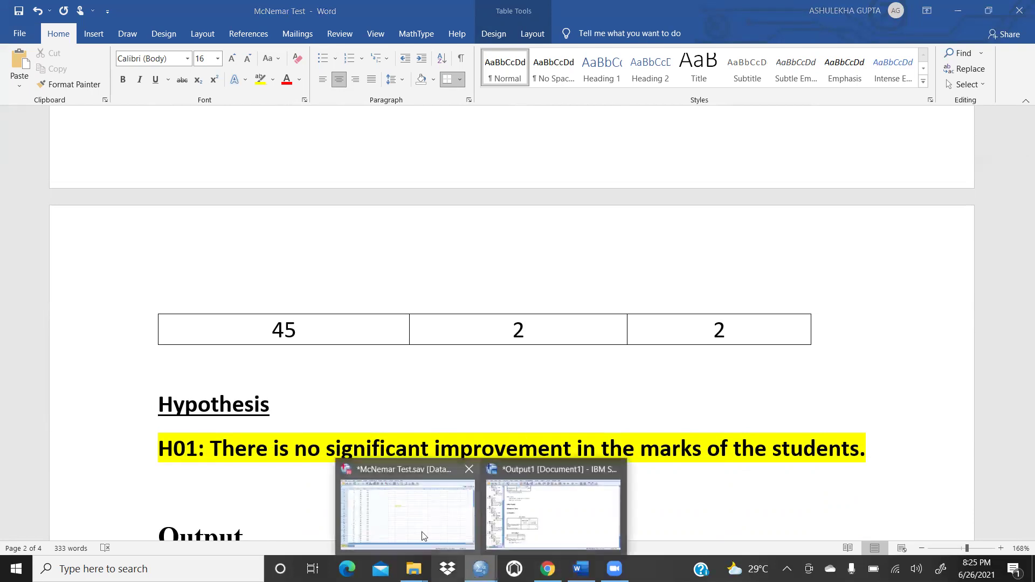
pyautogui.click(381, 502)
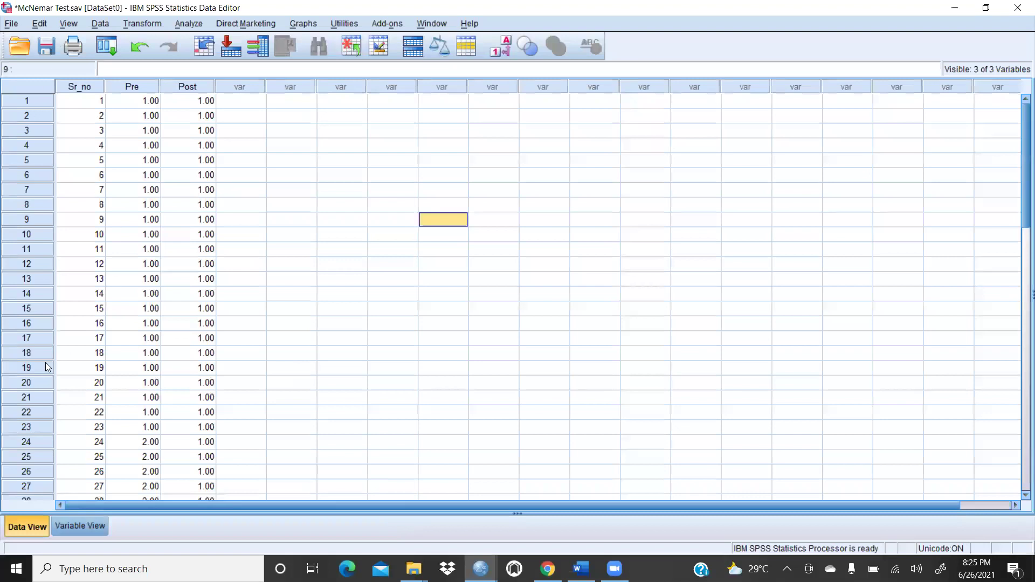
pyautogui.click(74, 525)
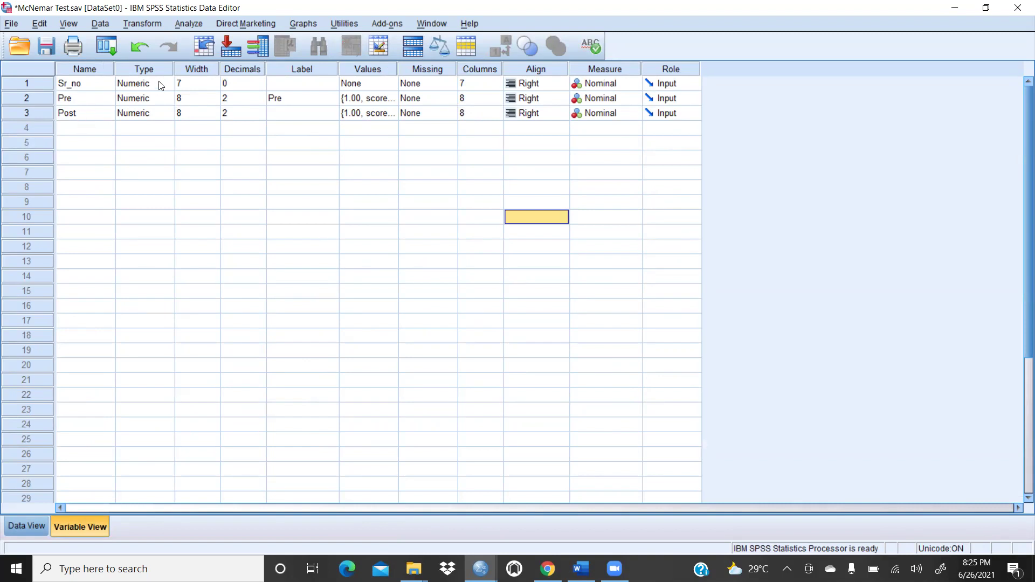
pyautogui.click(376, 100)
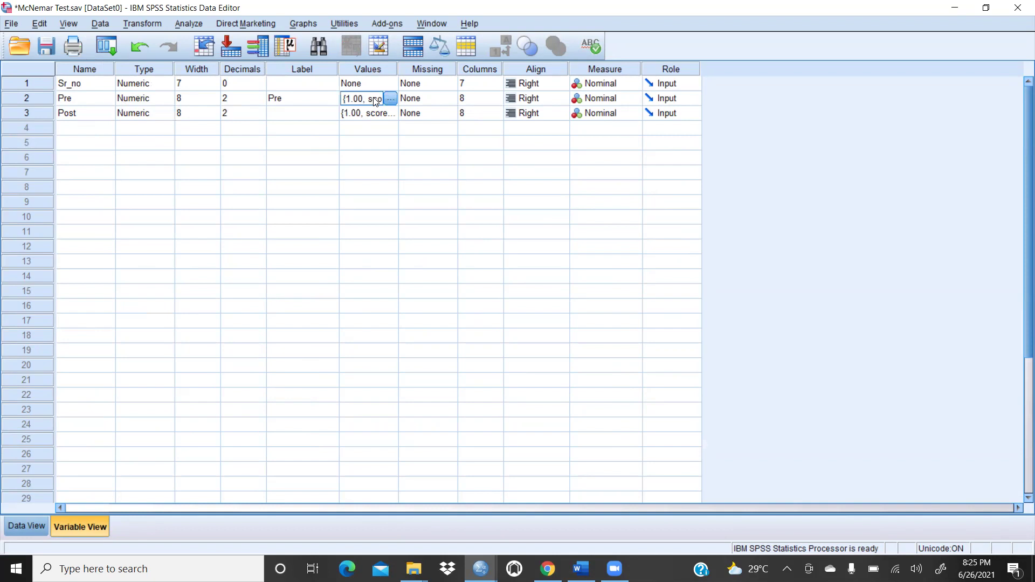
pyautogui.click(389, 99)
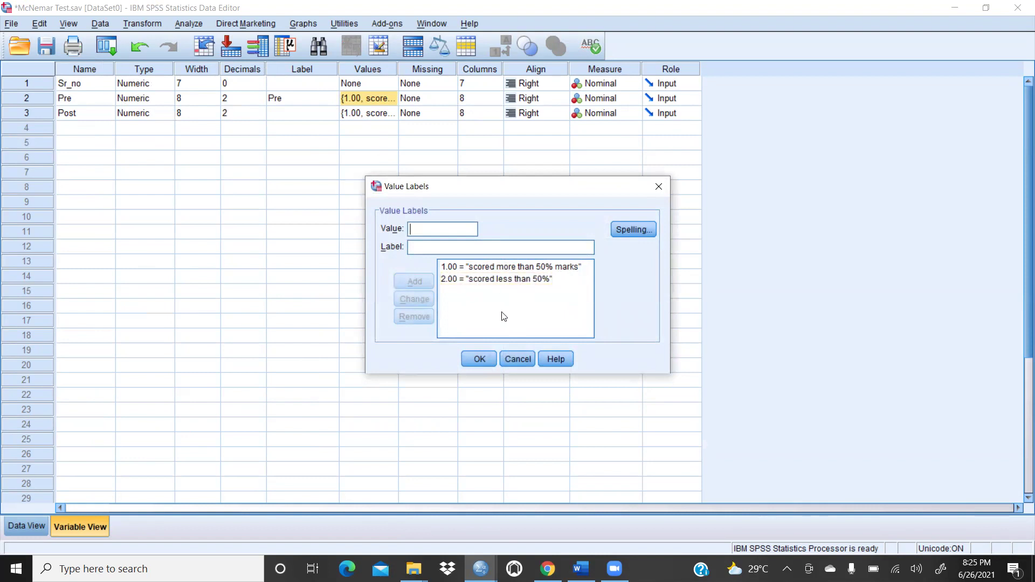
pyautogui.click(477, 357)
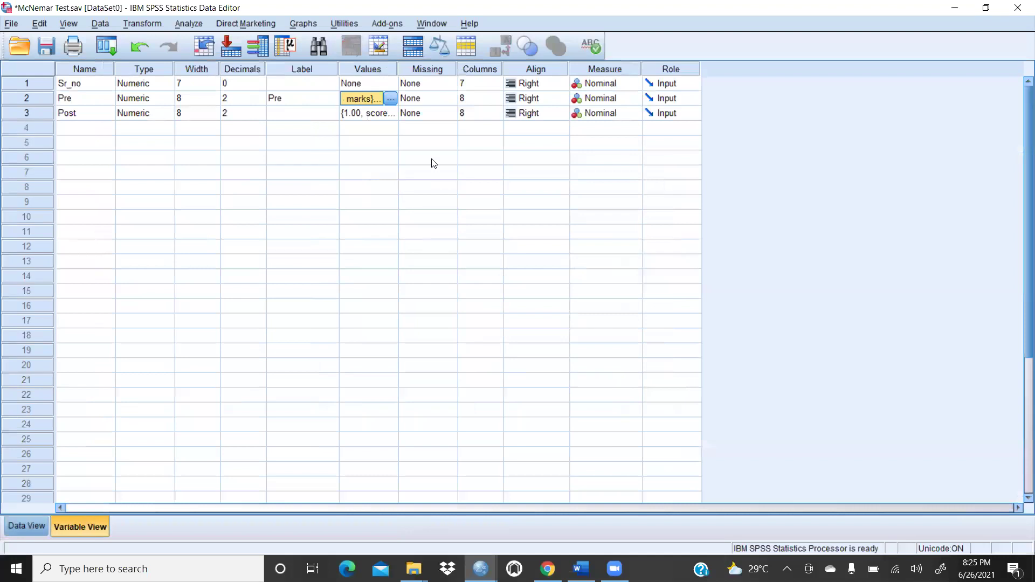
# Set the measurement level of the Pre, Post and Sr_no variables to Nominal
pyautogui.click(617, 102)
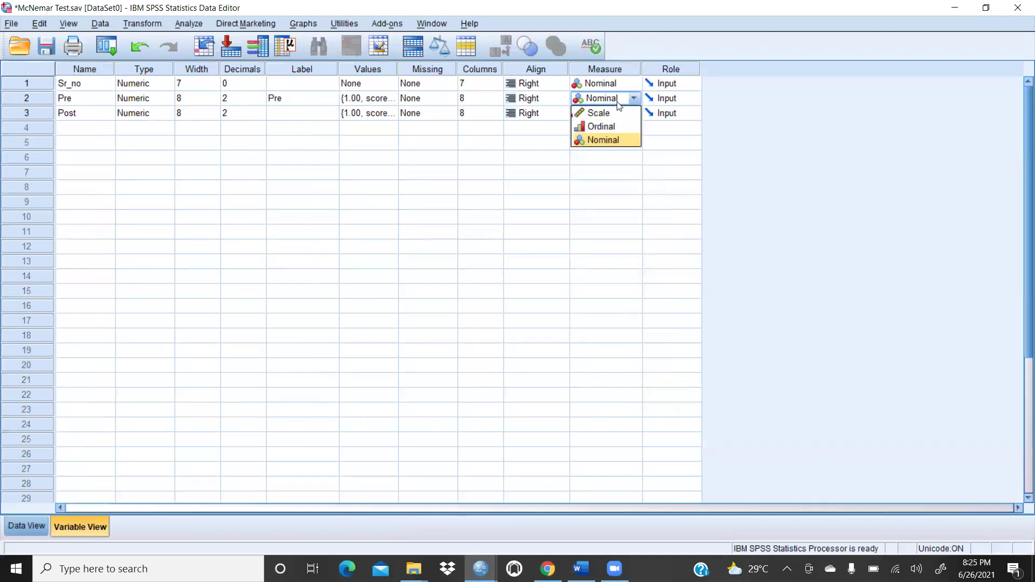
pyautogui.click(611, 141)
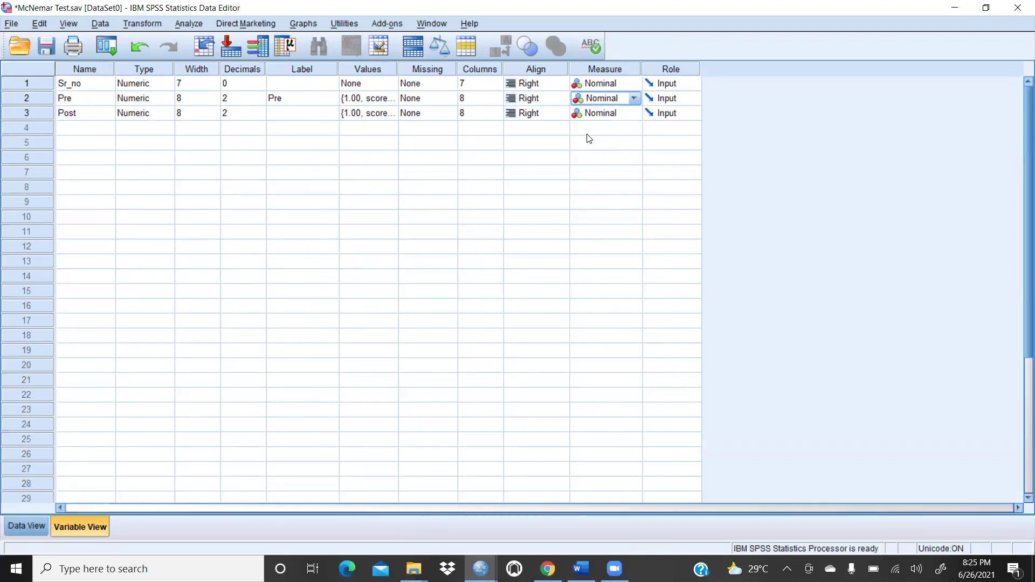
pyautogui.click(594, 113)
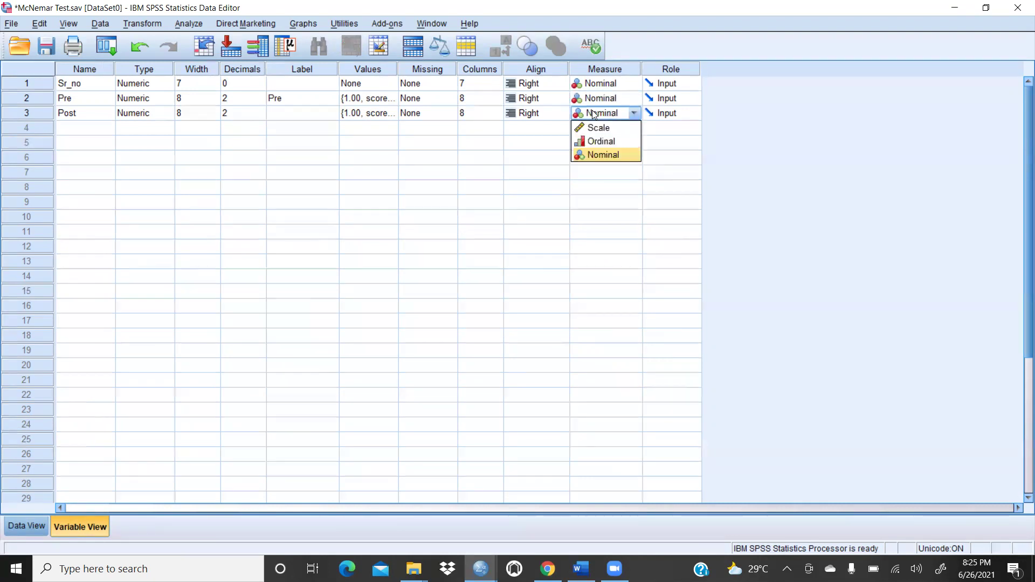
pyautogui.click(593, 157)
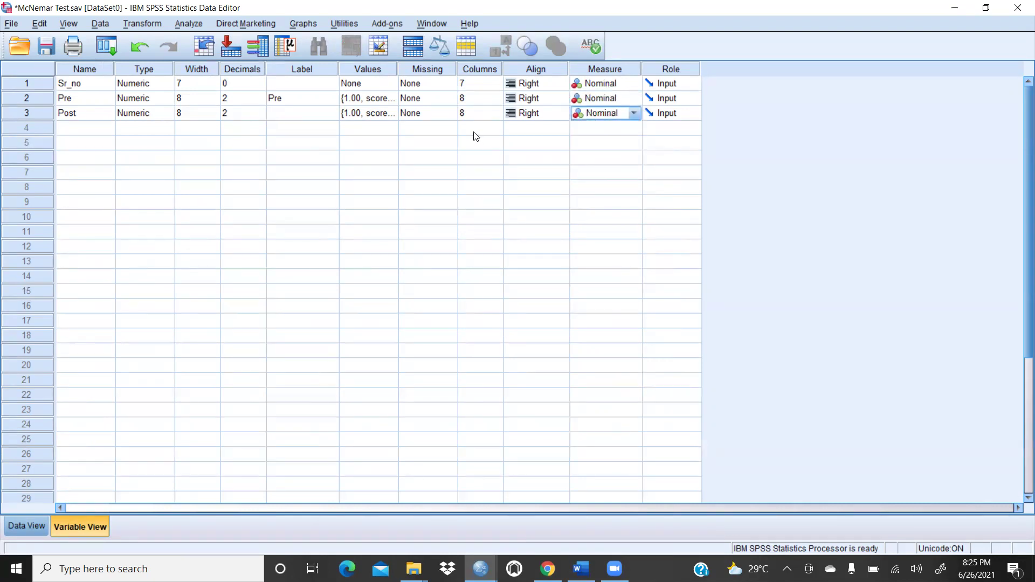
pyautogui.click(609, 88)
pyautogui.click(598, 124)
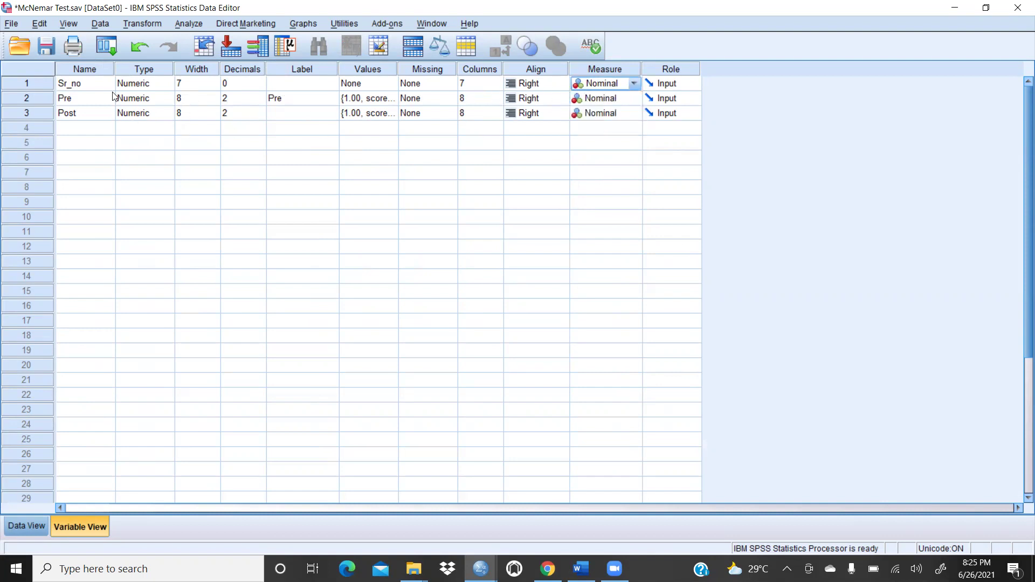
# Start a Crosstabs analysis from reset settings with Pre as the row variable and Post as the column variable
pyautogui.click(29, 527)
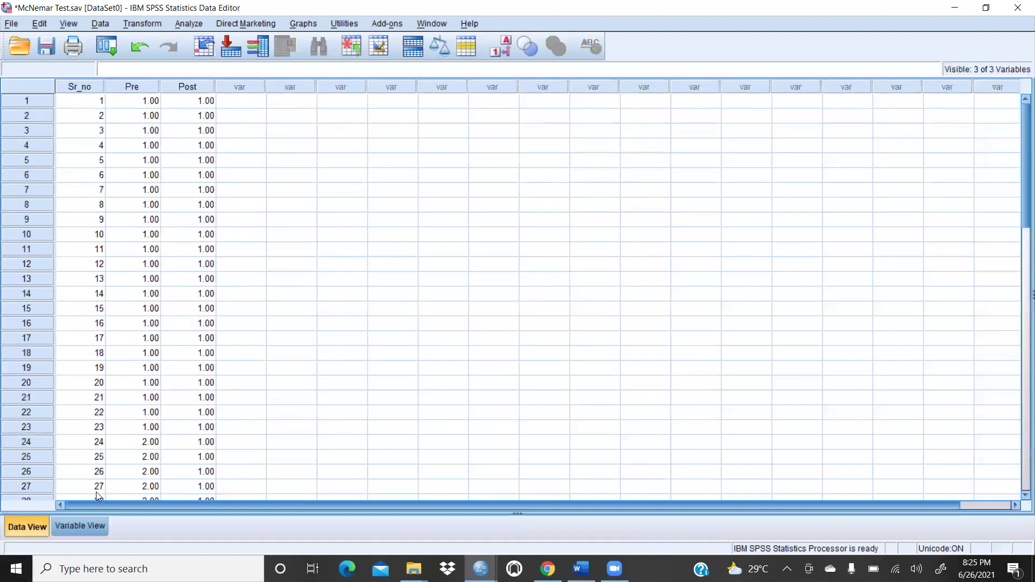
pyautogui.click(194, 27)
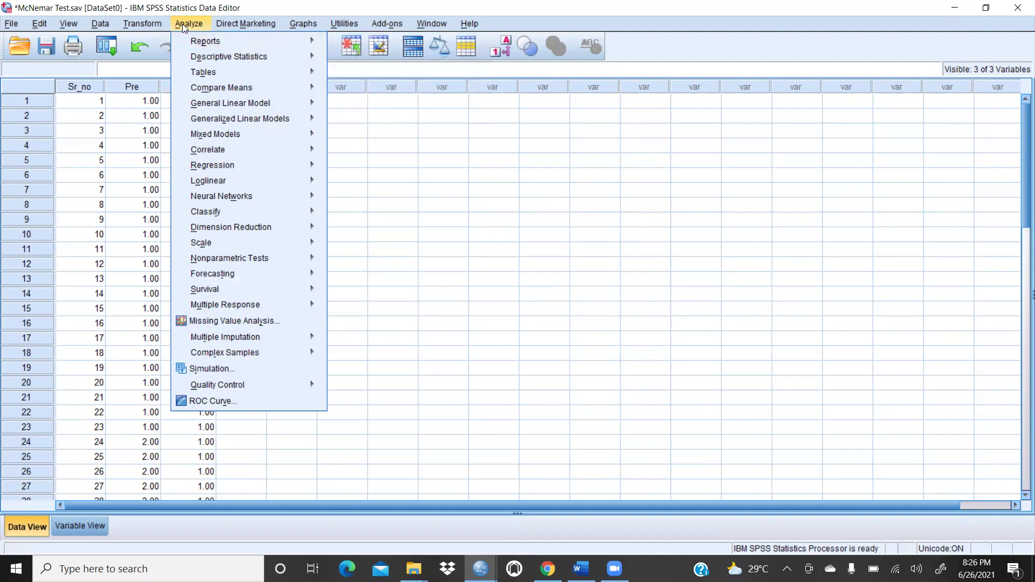
pyautogui.moveTo(210, 58)
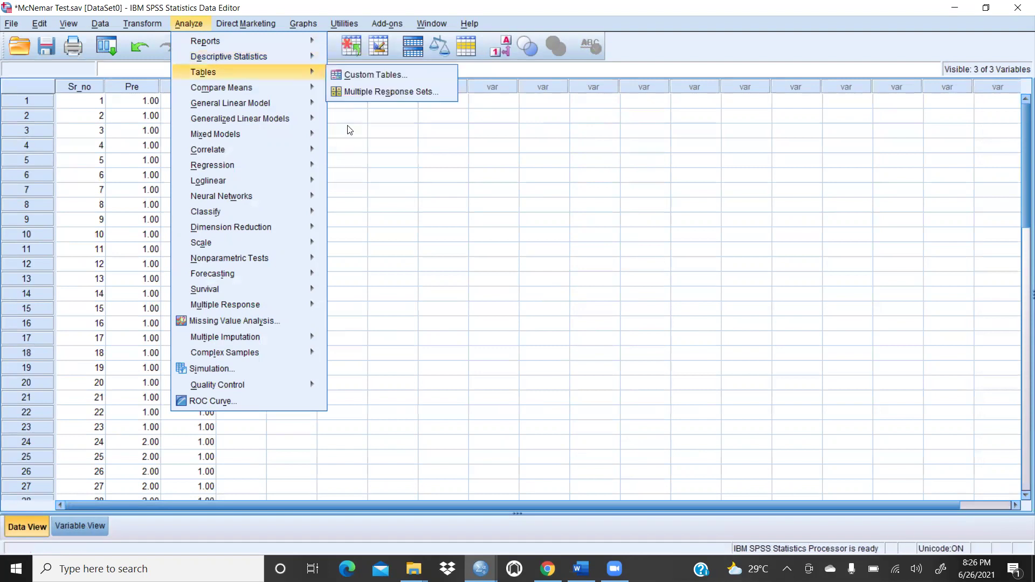
pyautogui.moveTo(298, 56)
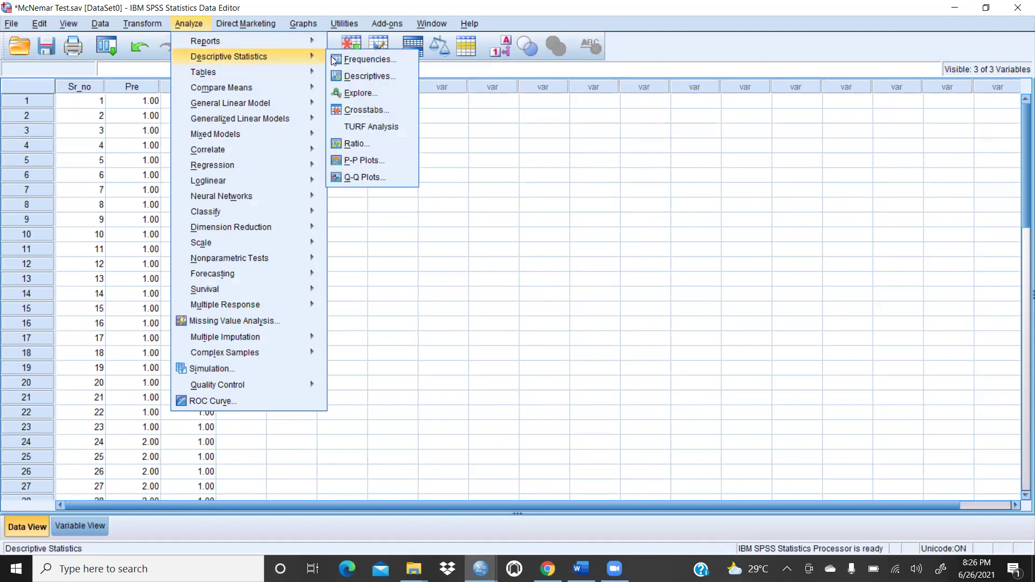
pyautogui.click(351, 110)
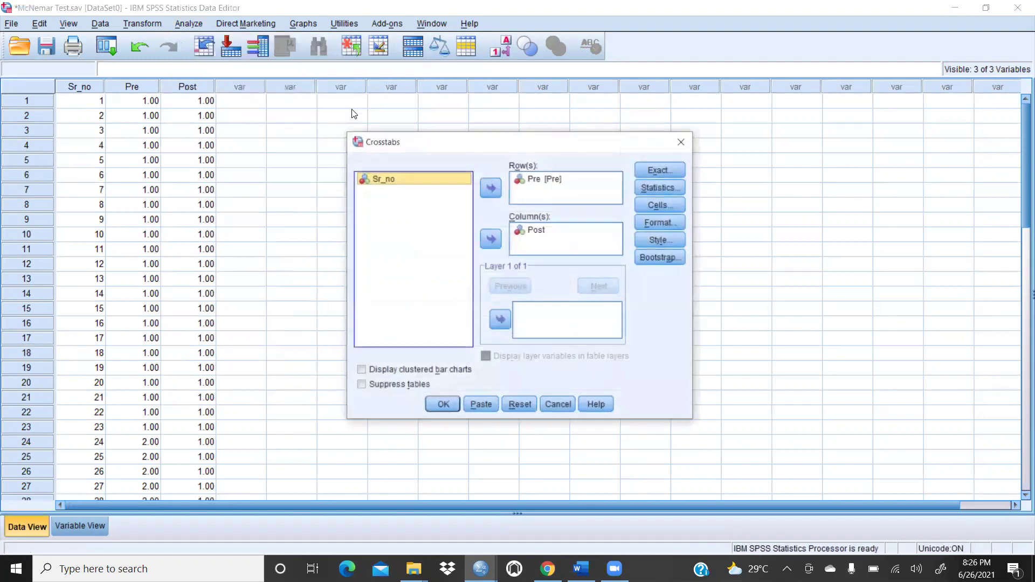
pyautogui.click(531, 407)
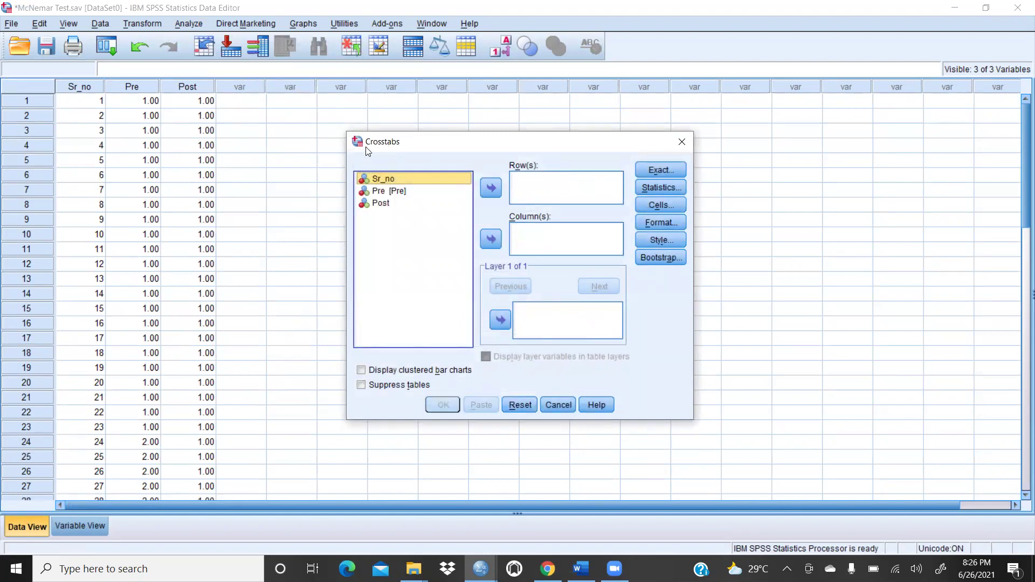
pyautogui.click(394, 192)
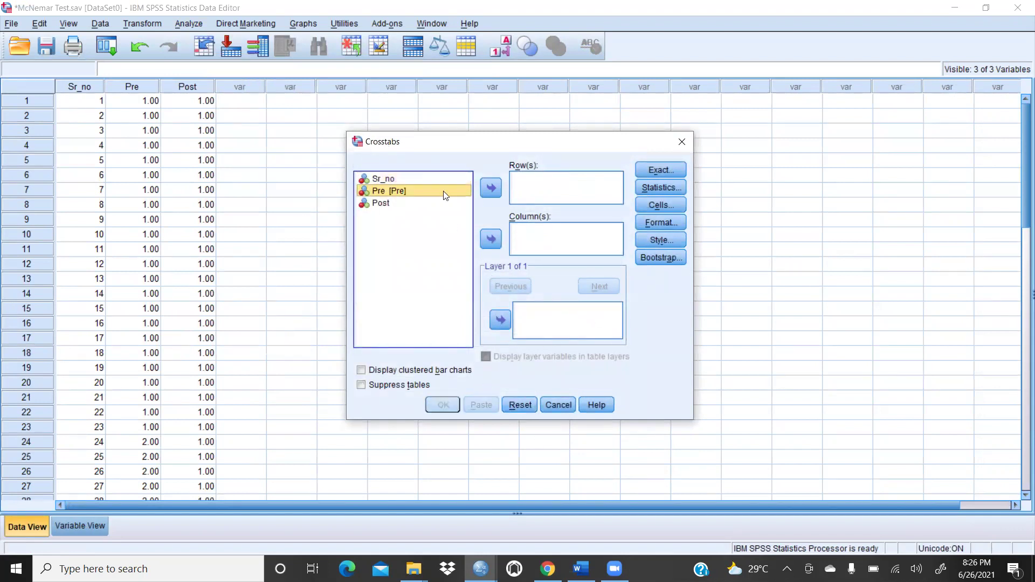
pyautogui.click(491, 188)
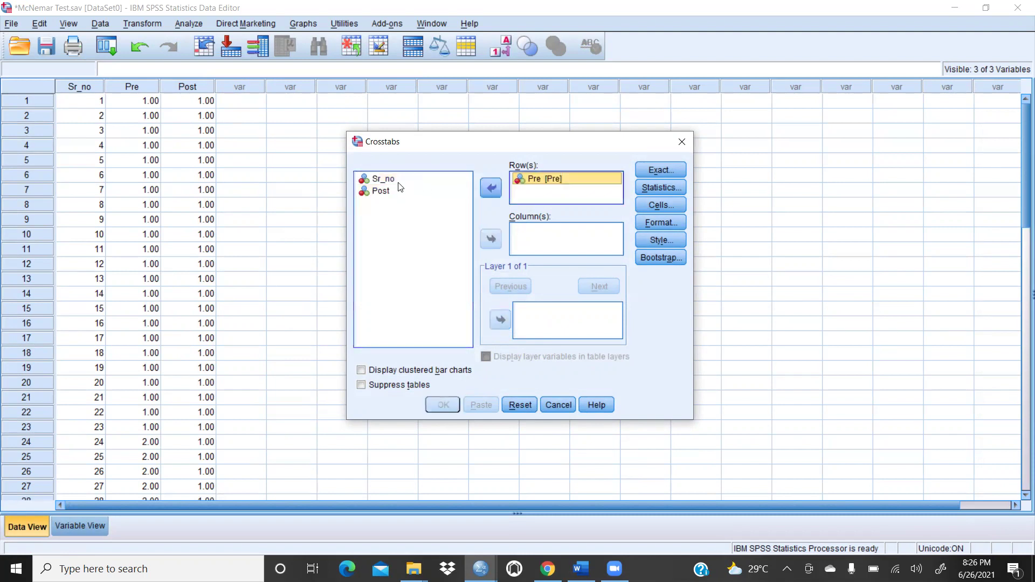
pyautogui.click(384, 192)
pyautogui.click(496, 246)
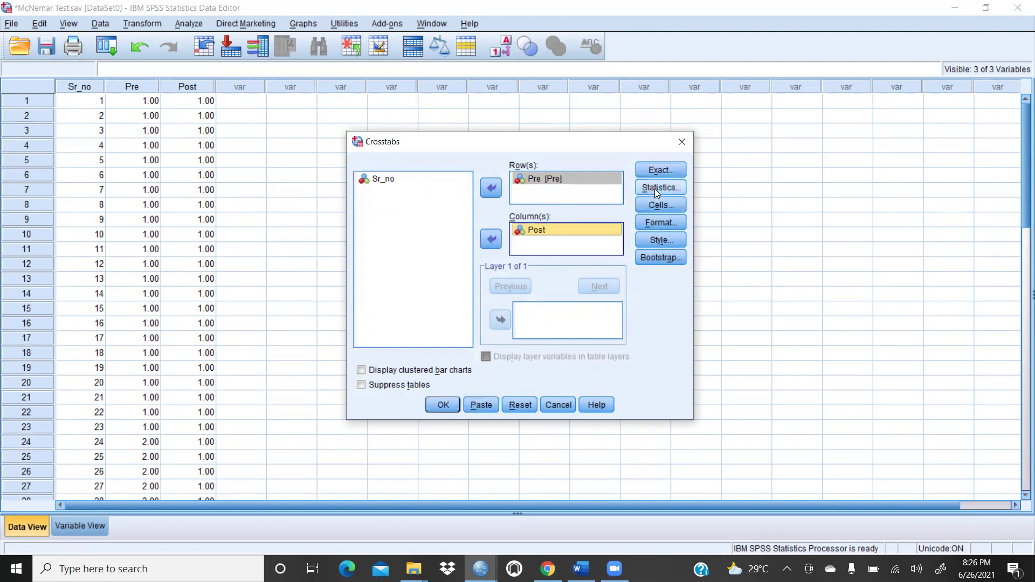
# Check the exact test options, leaving them as they are, and enable the McNemar statistic for the crosstab
pyautogui.click(656, 172)
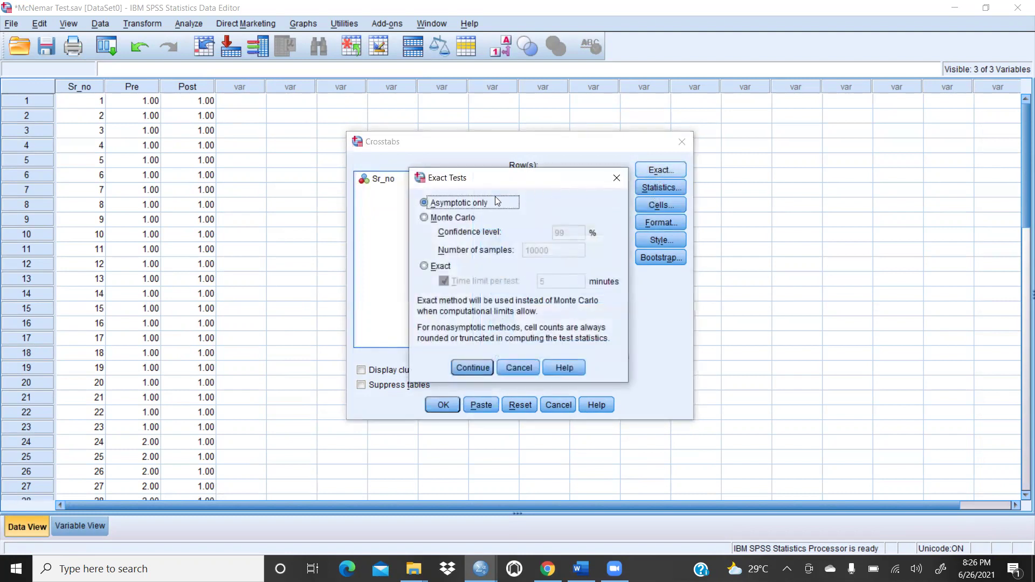
pyautogui.click(615, 178)
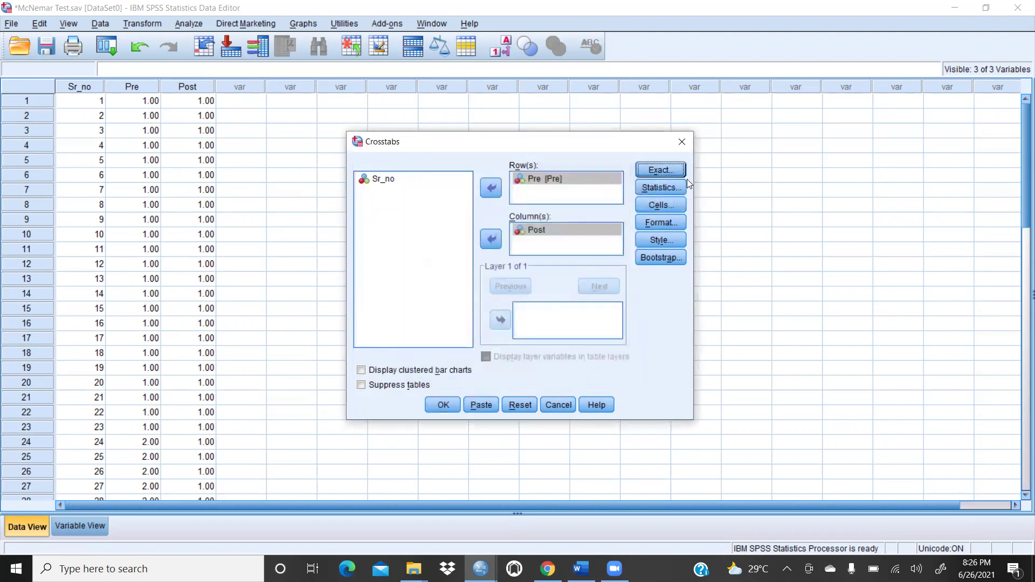
pyautogui.click(664, 189)
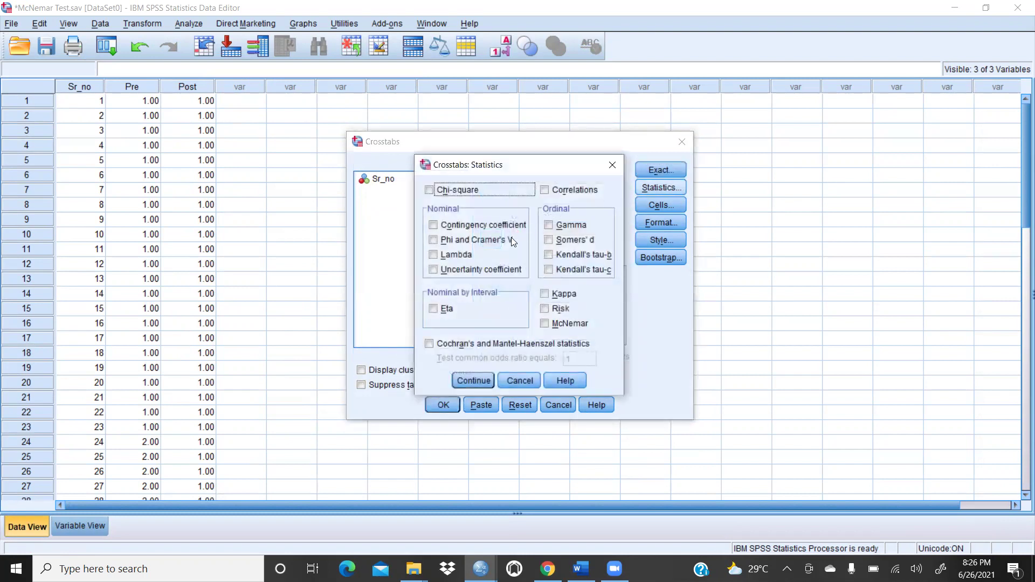
pyautogui.click(546, 324)
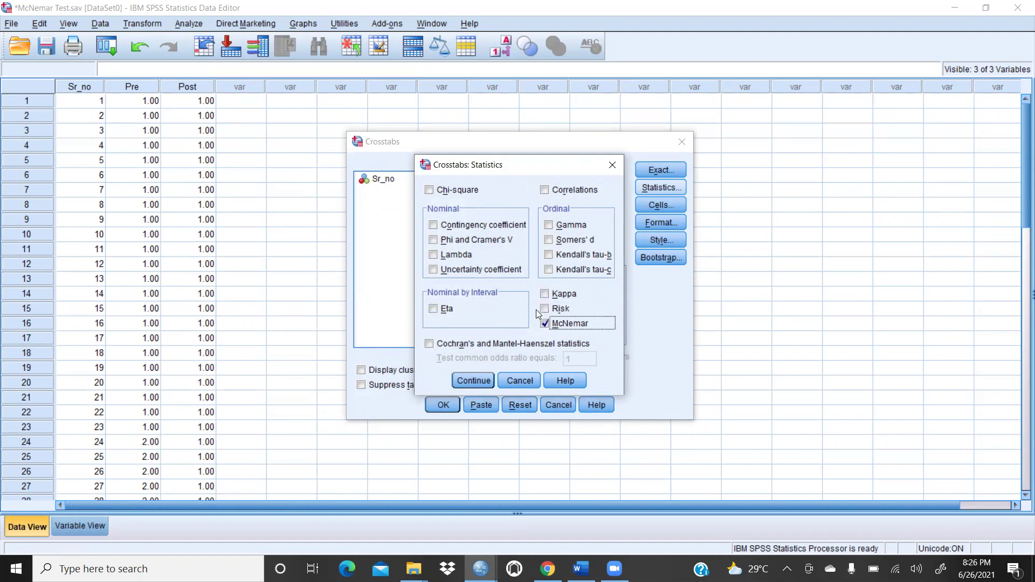
pyautogui.click(477, 381)
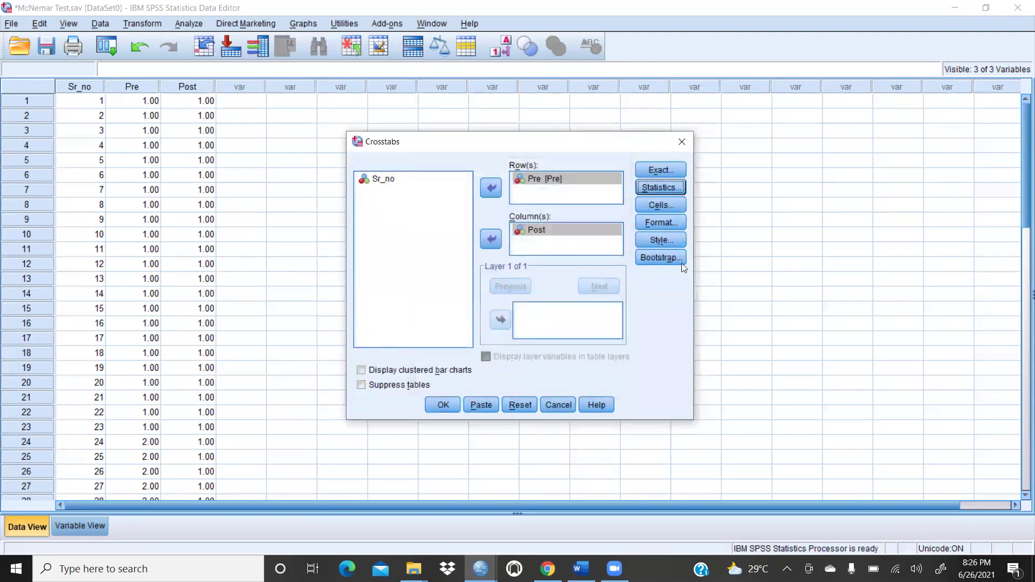
# Add row and column percentages to the crosstab's cell display
pyautogui.click(658, 206)
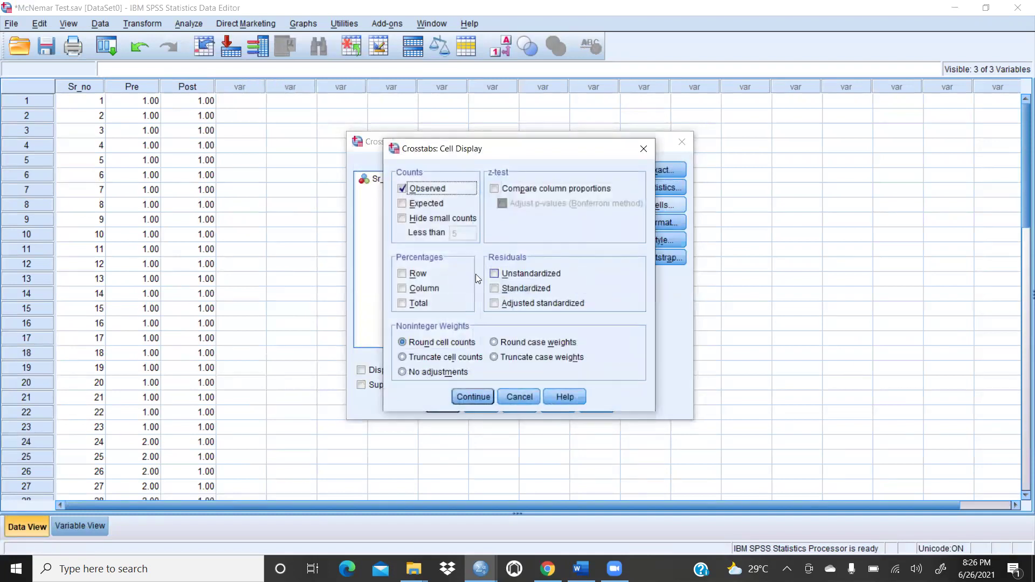
pyautogui.click(403, 274)
pyautogui.click(403, 288)
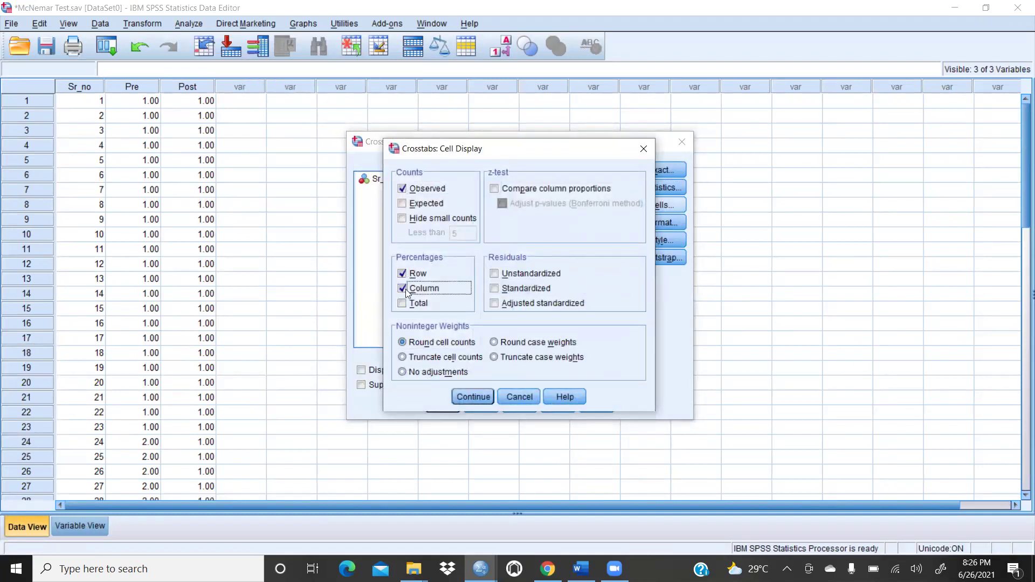
pyautogui.click(471, 400)
# Check the crosstab's format and table style options without changing them, and run the analysis
pyautogui.click(667, 224)
pyautogui.click(584, 233)
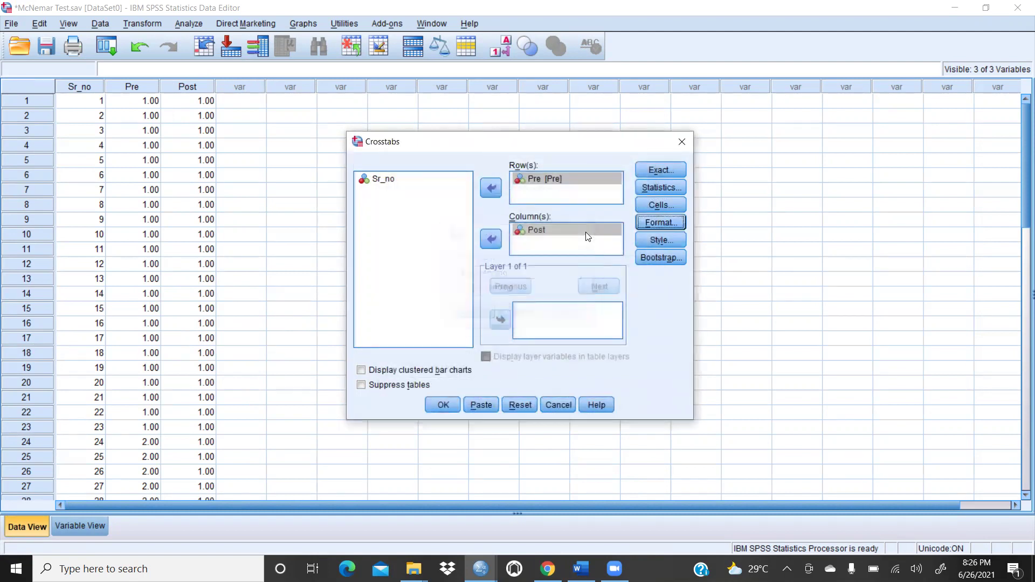
pyautogui.click(678, 239)
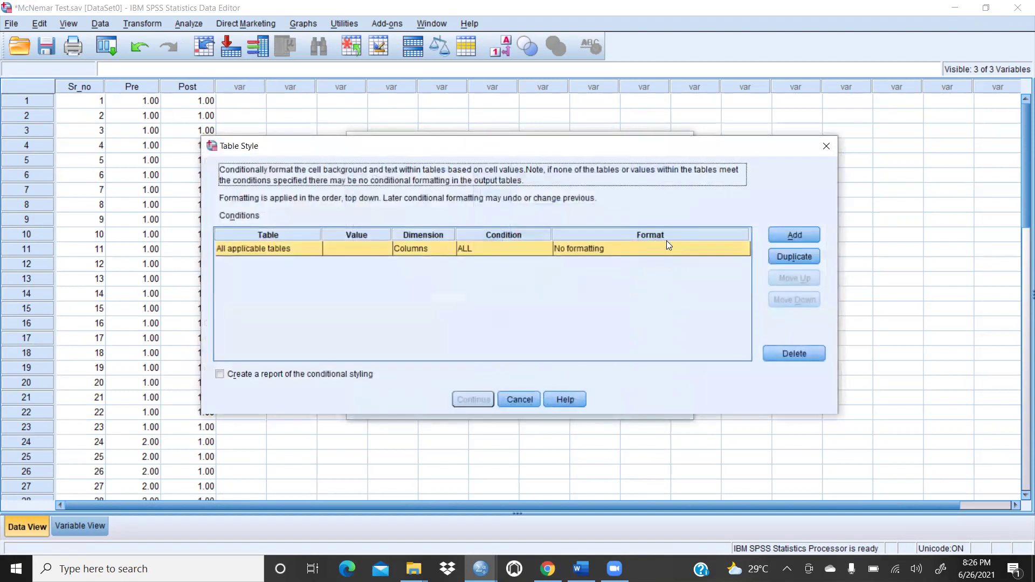
pyautogui.click(827, 146)
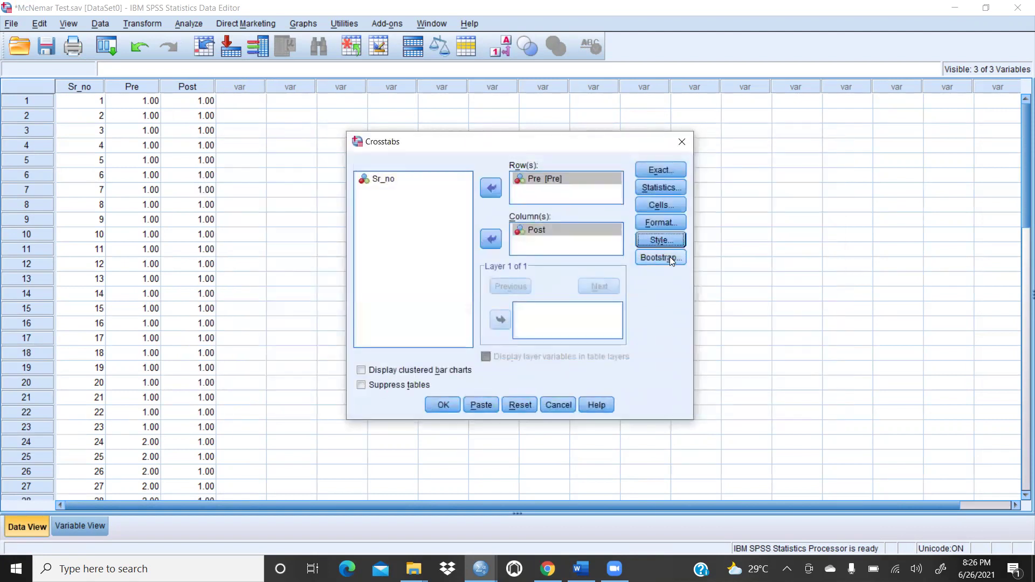
pyautogui.click(442, 405)
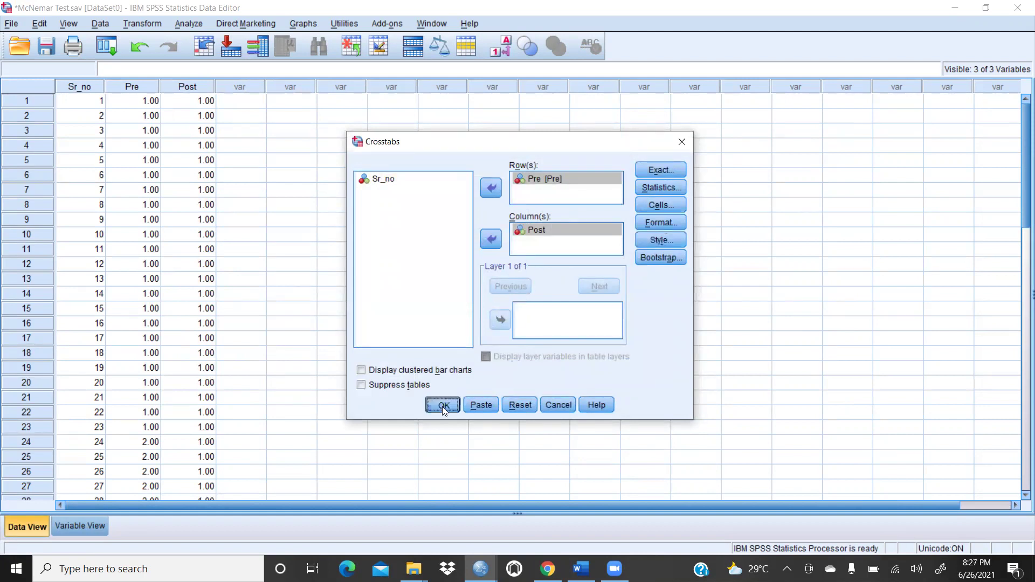
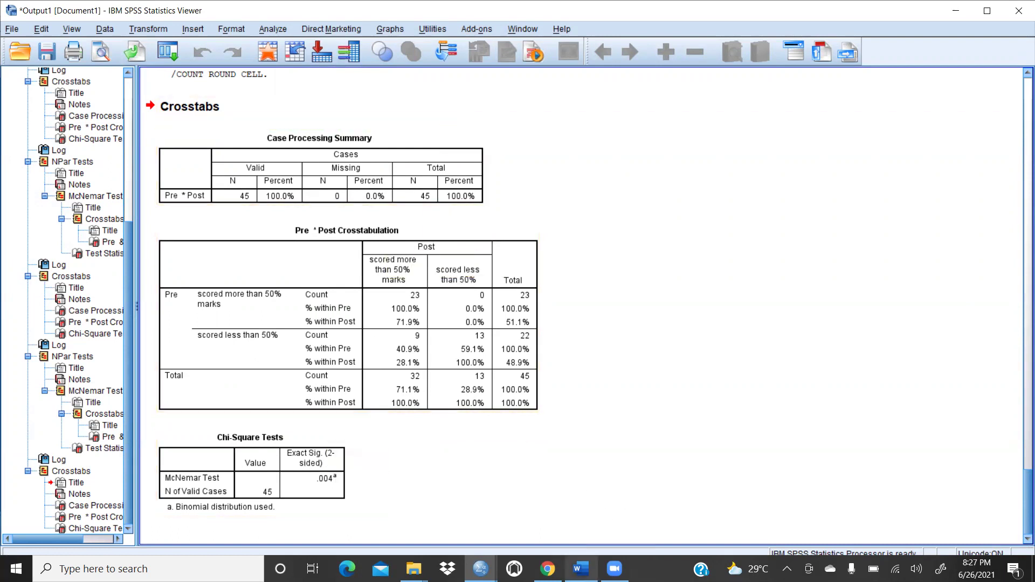
# Switch to the McNemar Test document in Word and examine the Case Processing Summary, Pre * Post Crosstabulation, Chi-Square Tests and Interpretation
pyautogui.click(581, 569)
pyautogui.scroll(-7, 480, 296)
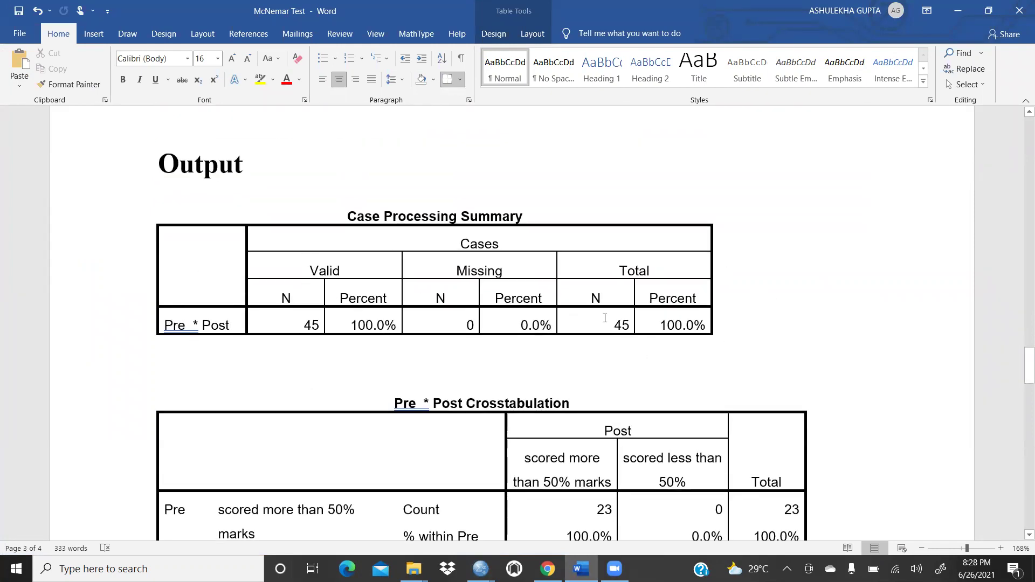
pyautogui.scroll(-4, 565, 327)
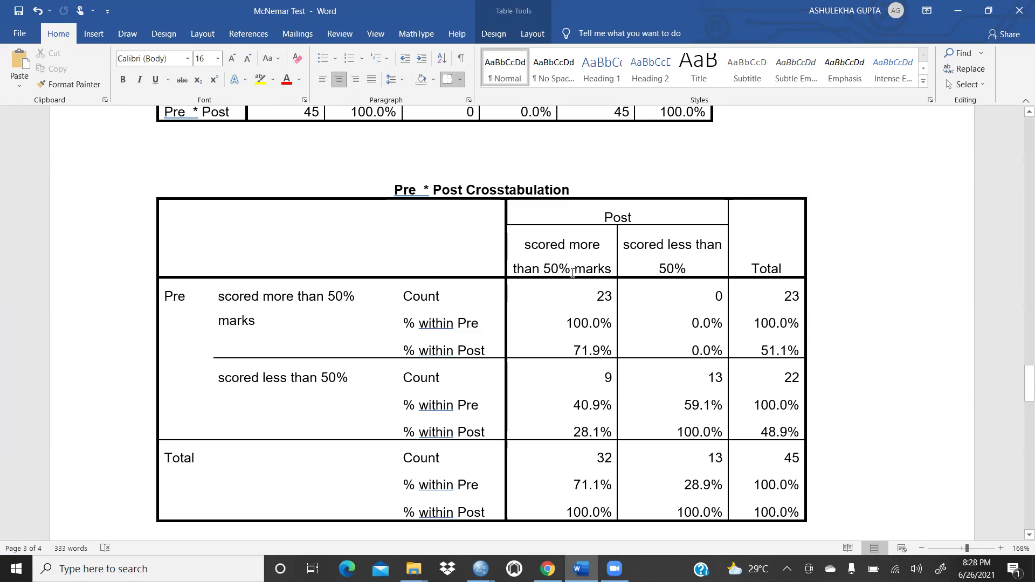
pyautogui.scroll(-1, 576, 264)
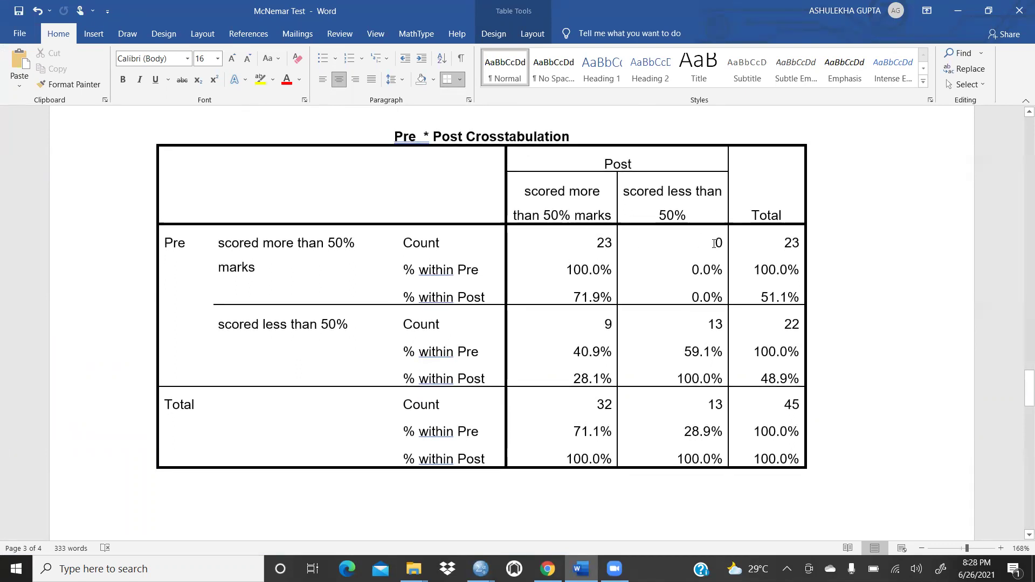
pyautogui.scroll(-1, 613, 267)
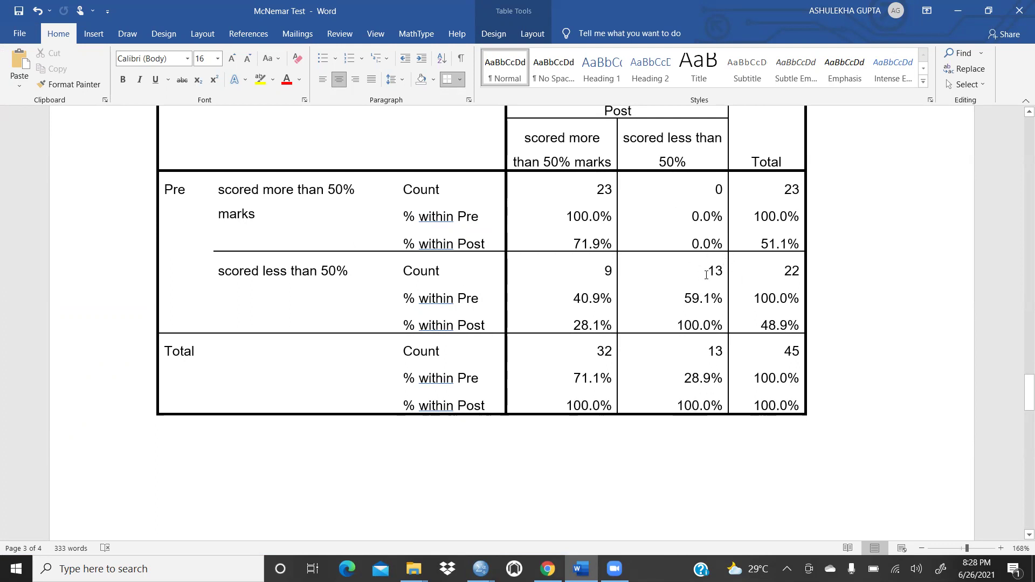
pyautogui.scroll(-2, 686, 269)
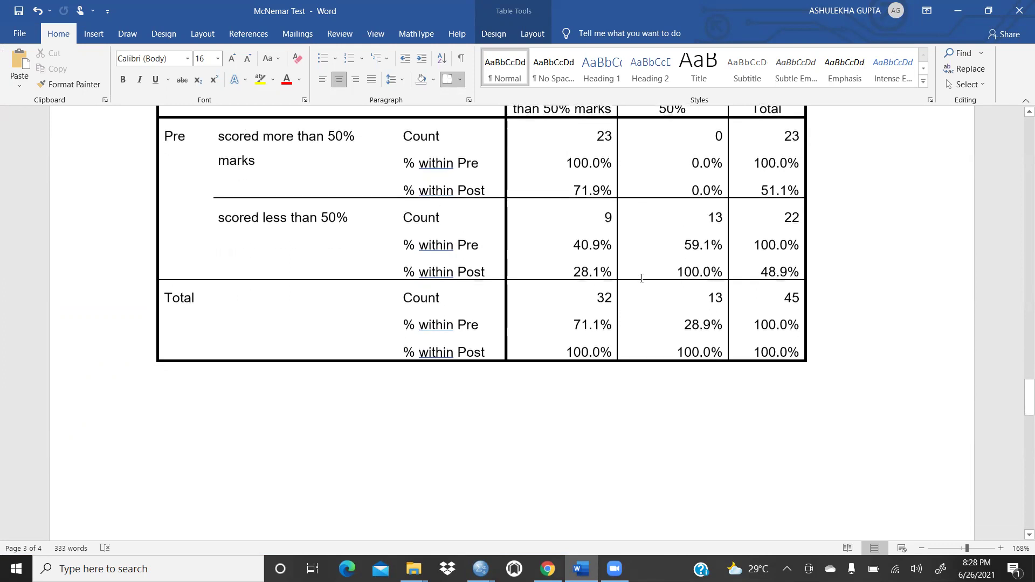
pyautogui.scroll(-2, 751, 284)
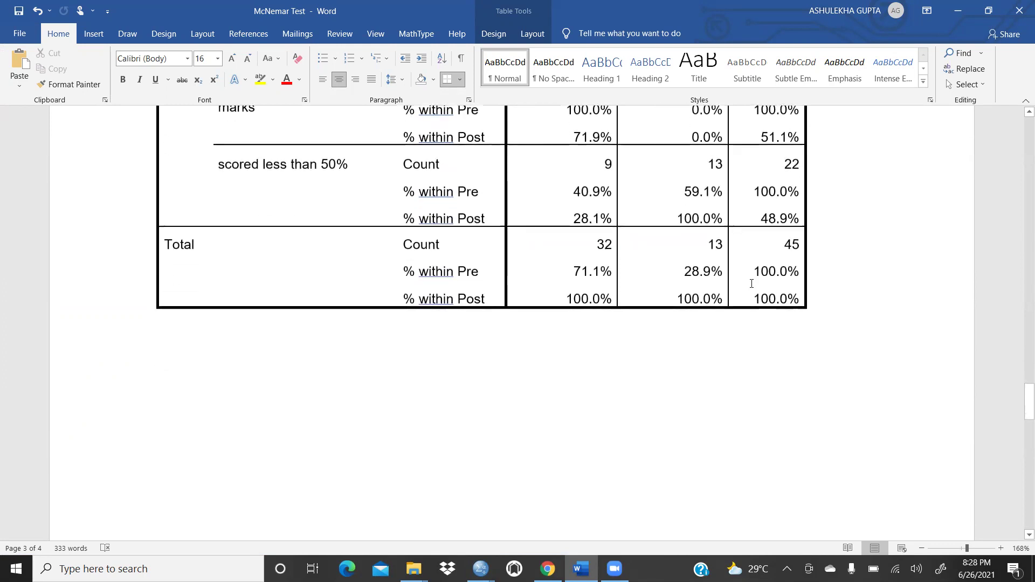
pyautogui.scroll(-2, 740, 280)
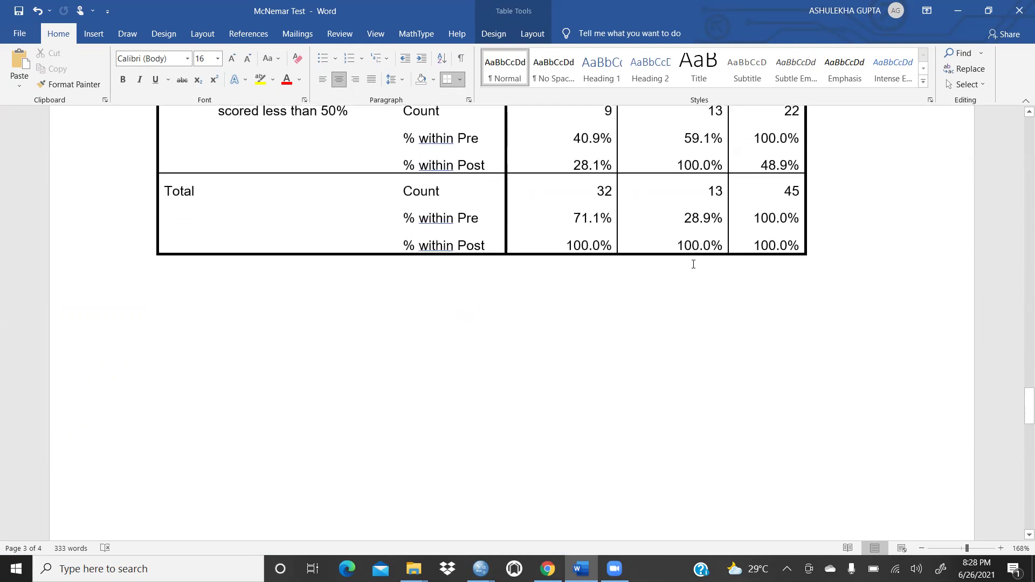
pyautogui.scroll(-15, 620, 257)
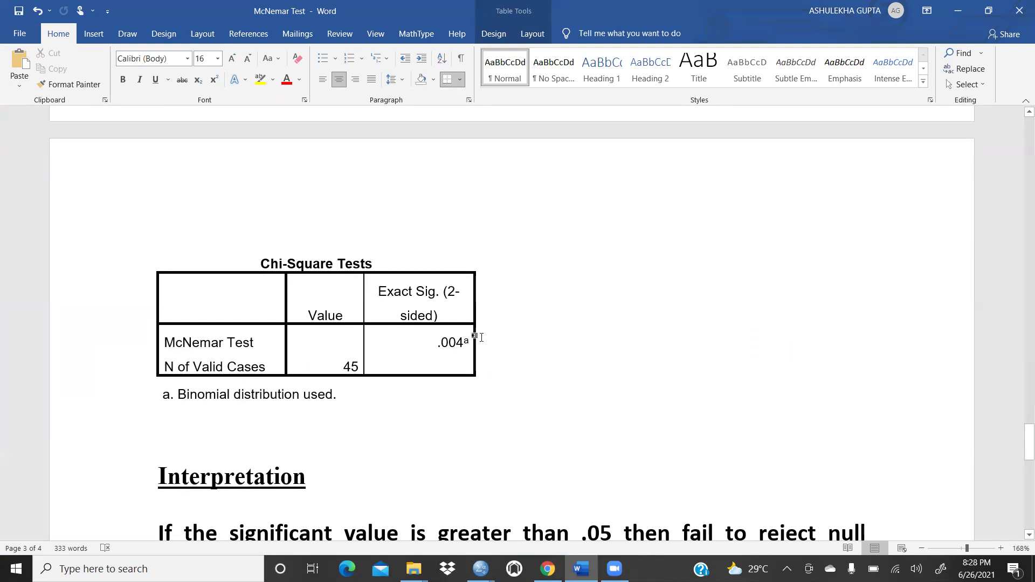
pyautogui.scroll(-4, 455, 342)
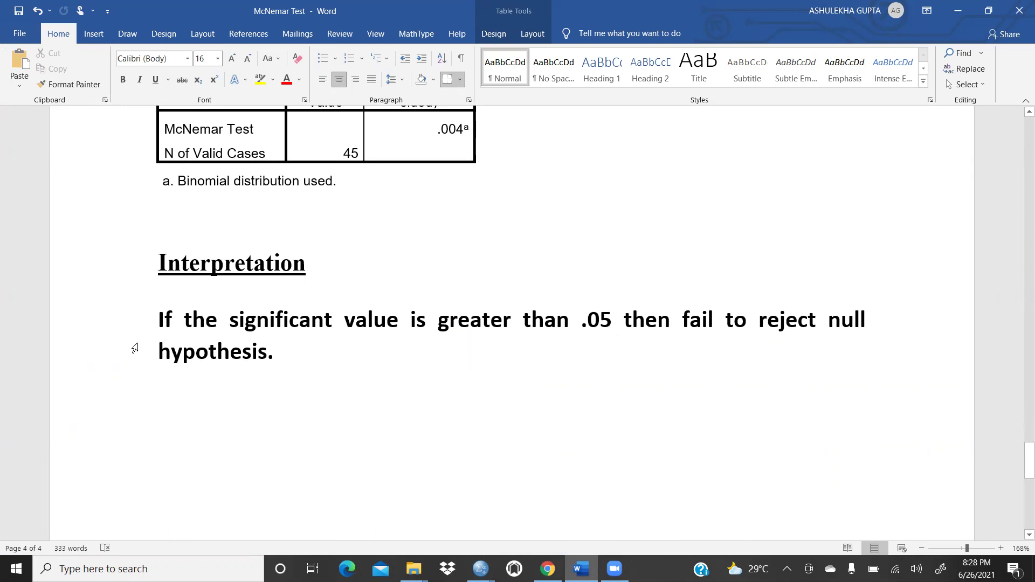
# Review hypothesis H01 again and compare it with the McNemar test significance and the interpretation rule
pyautogui.scroll(20, 389, 323)
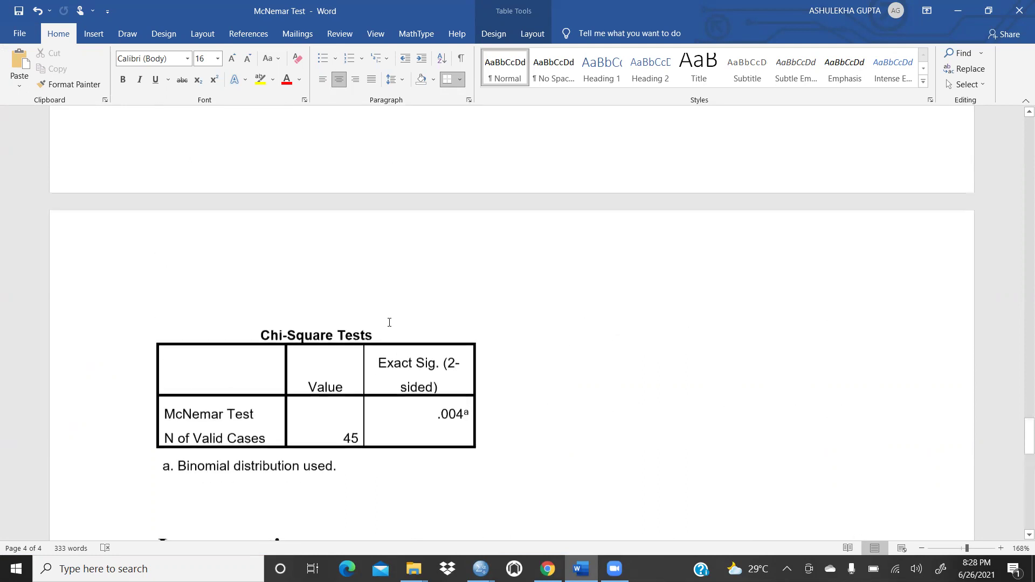
pyautogui.scroll(1, 382, 324)
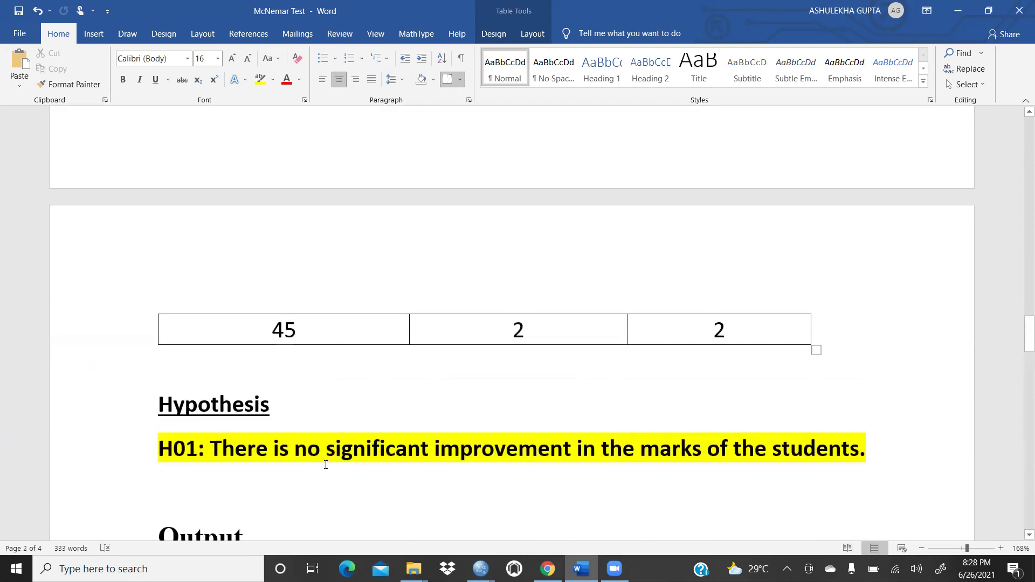
pyautogui.scroll(-2, 290, 383)
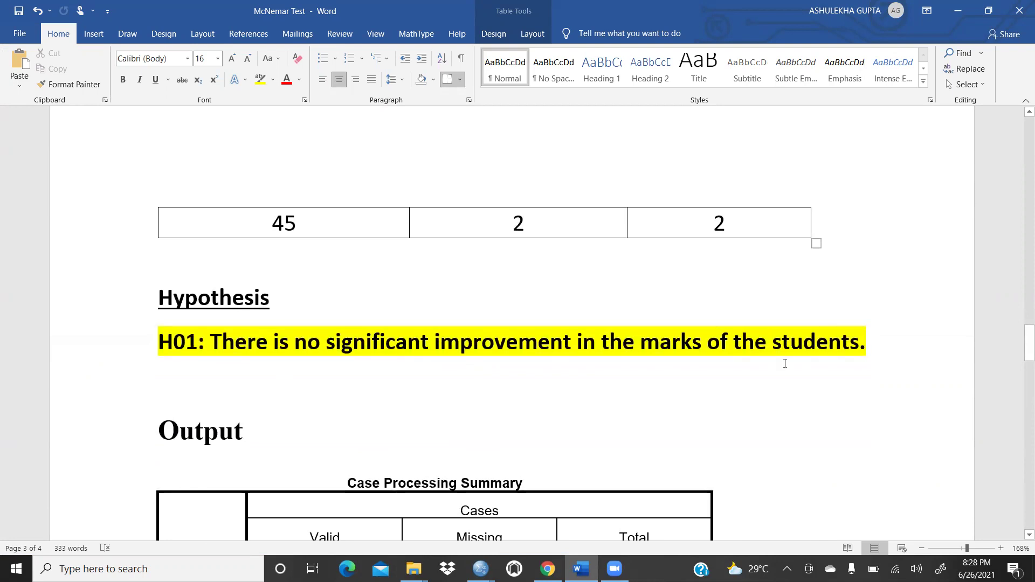
pyautogui.scroll(-3, 381, 364)
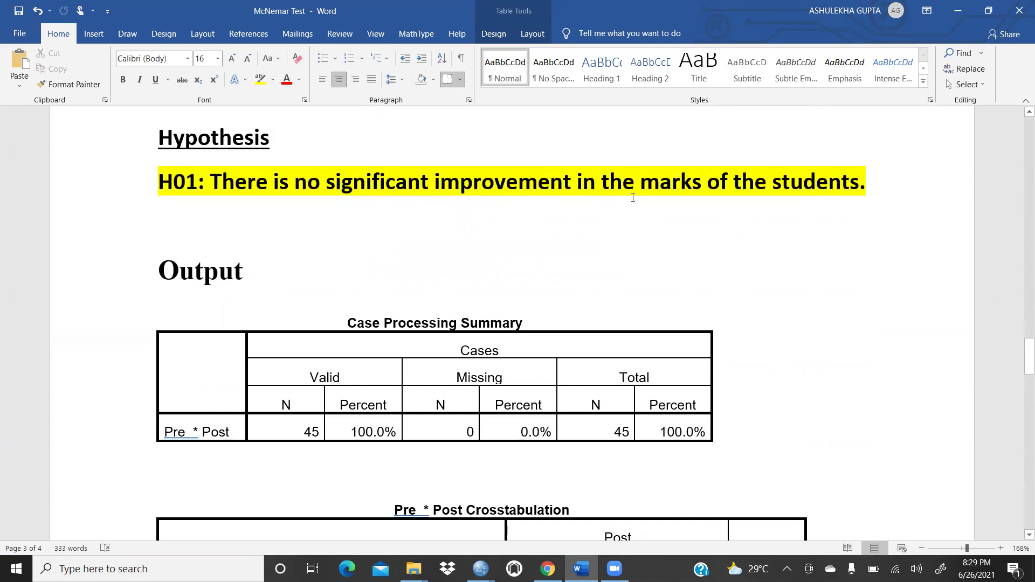
pyautogui.scroll(-14, 482, 234)
pyautogui.scroll(-7, 483, 235)
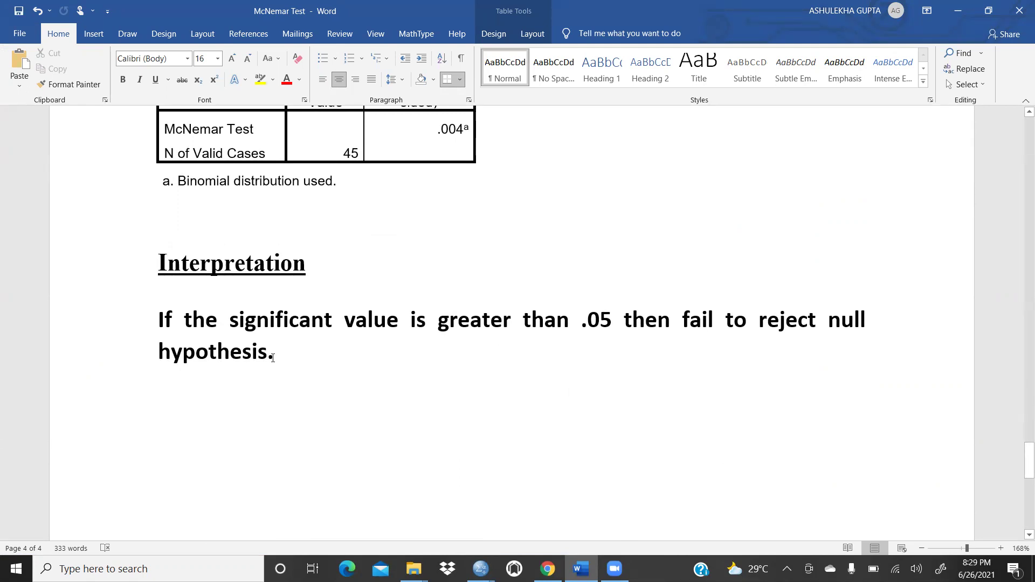
# Duplicate the interpretation sentence about the .05 significance value on the line directly below it, keeping its formatting
pyautogui.tripleClick(198, 330)
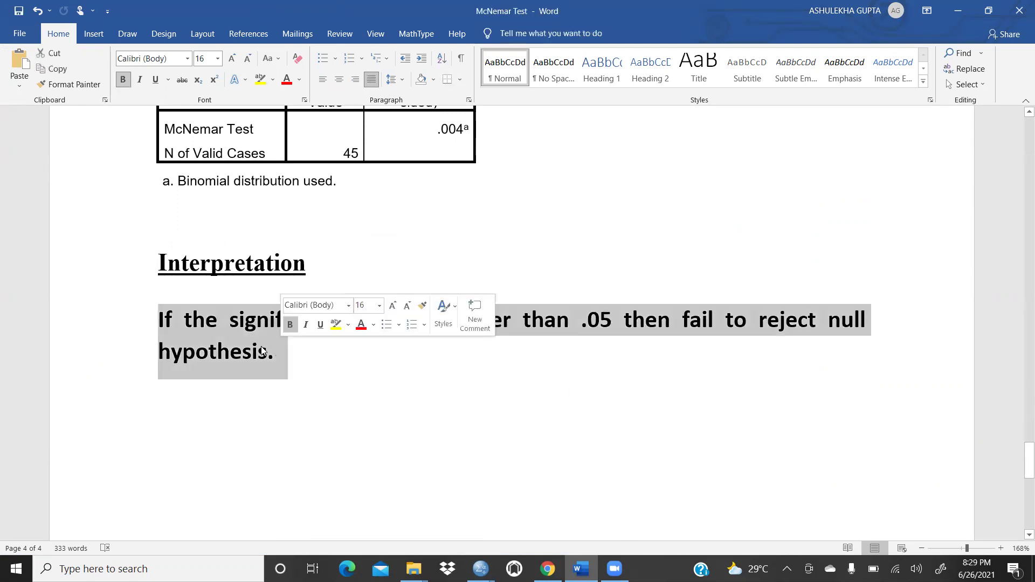
pyautogui.rightClick(235, 350)
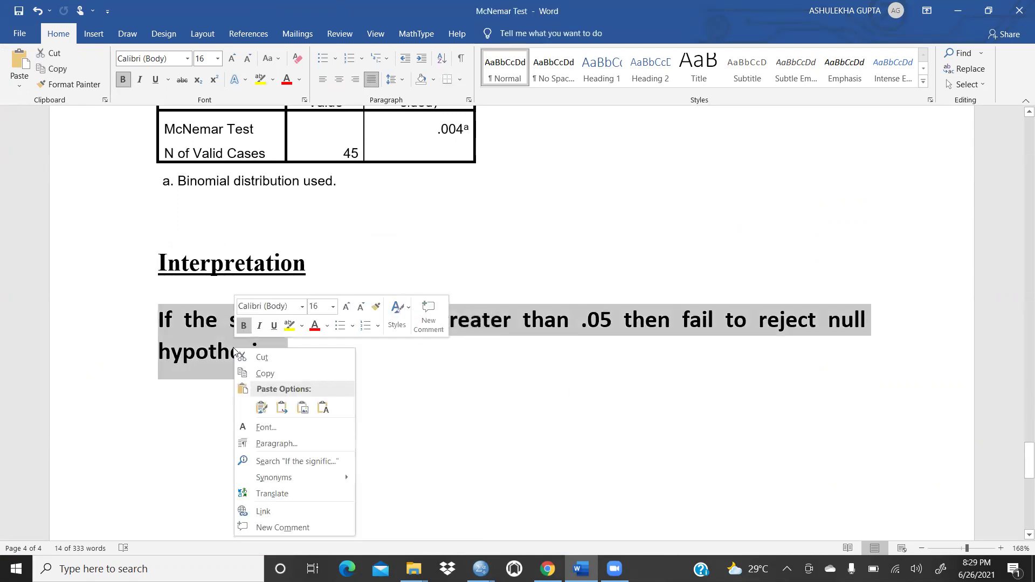
pyautogui.click(265, 377)
pyautogui.scroll(-3, 216, 323)
pyautogui.click(176, 273)
pyautogui.rightClick(178, 274)
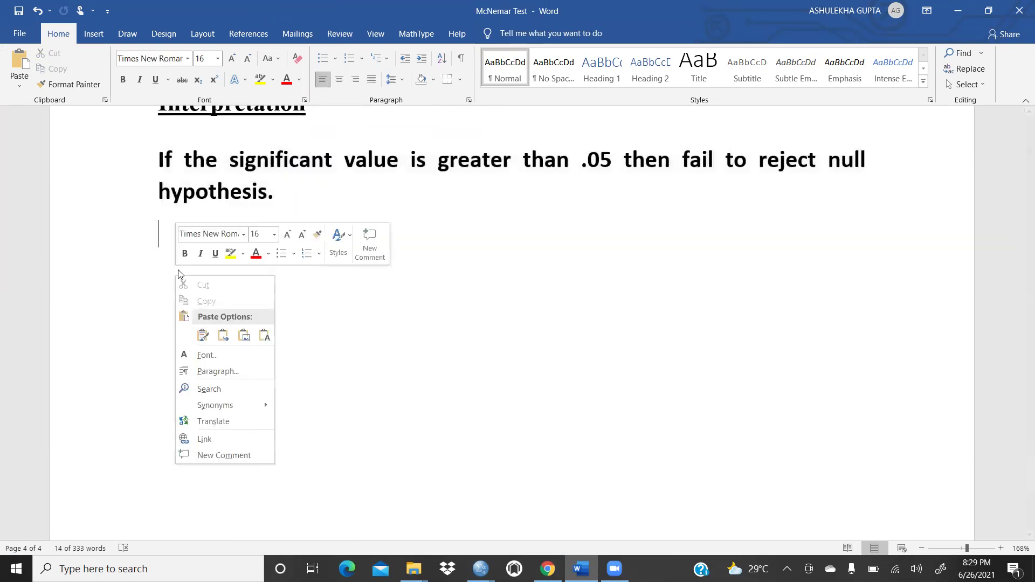
pyautogui.click(203, 336)
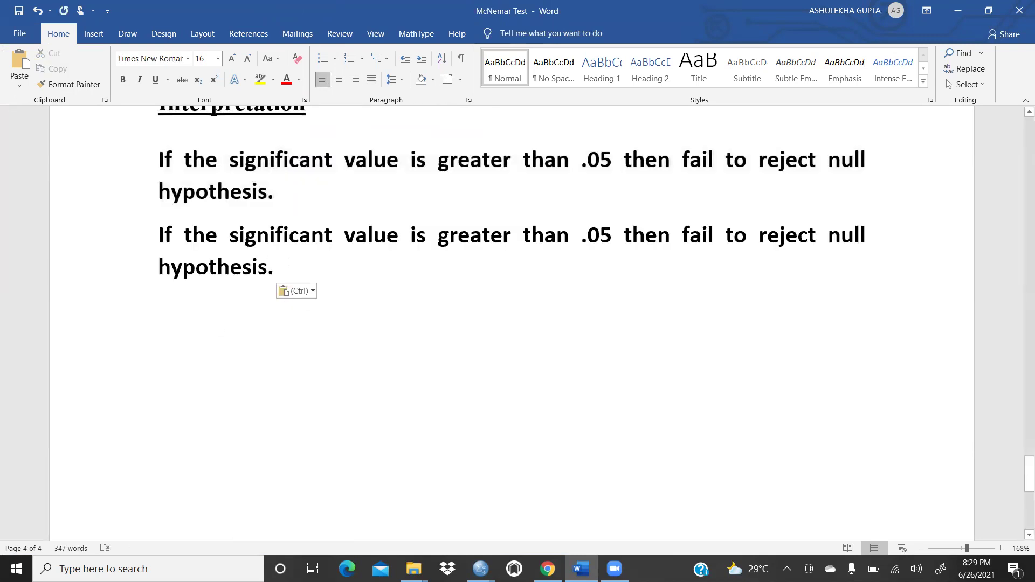
# Replace the word "greater" with "less" in the copied interpretation sentence
pyautogui.click(510, 240)
pyautogui.press('BackSpace')
pyautogui.press('BackSpace')
pyautogui.press('BackSpace')
pyautogui.press('BackSpace')
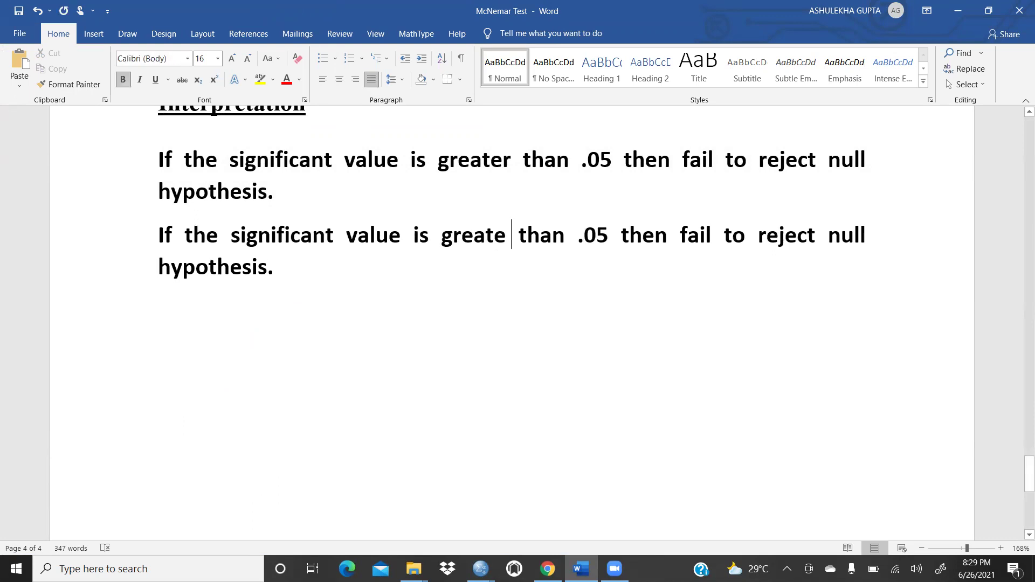
pyautogui.press('BackSpace')
pyautogui.press('BackSpace')
pyautogui.press('BackSpace')
pyautogui.write('less')
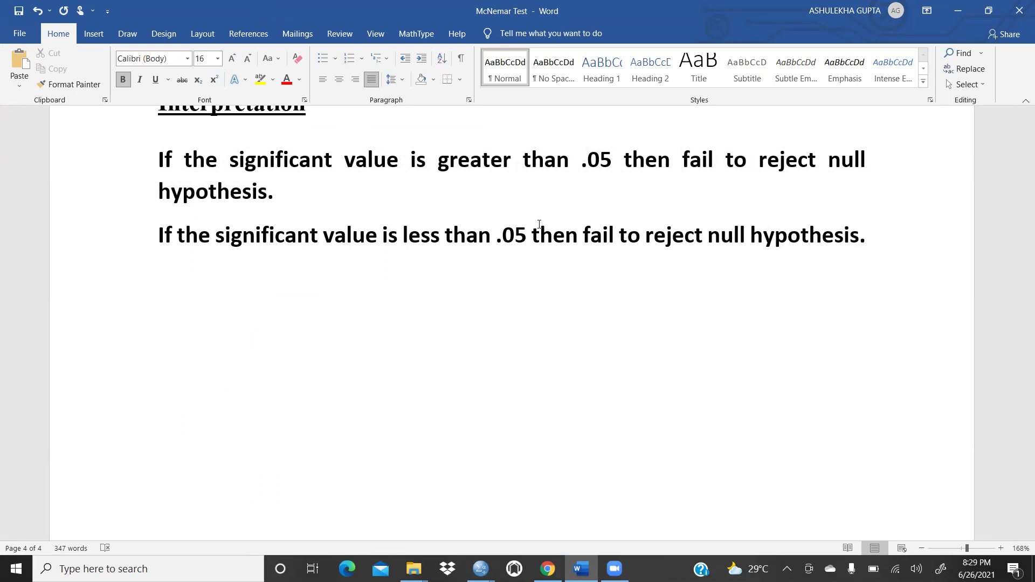
# Remove "fail to" from the second interpretation sentence so it reads "then reject null hypothesis."
pyautogui.click(639, 235)
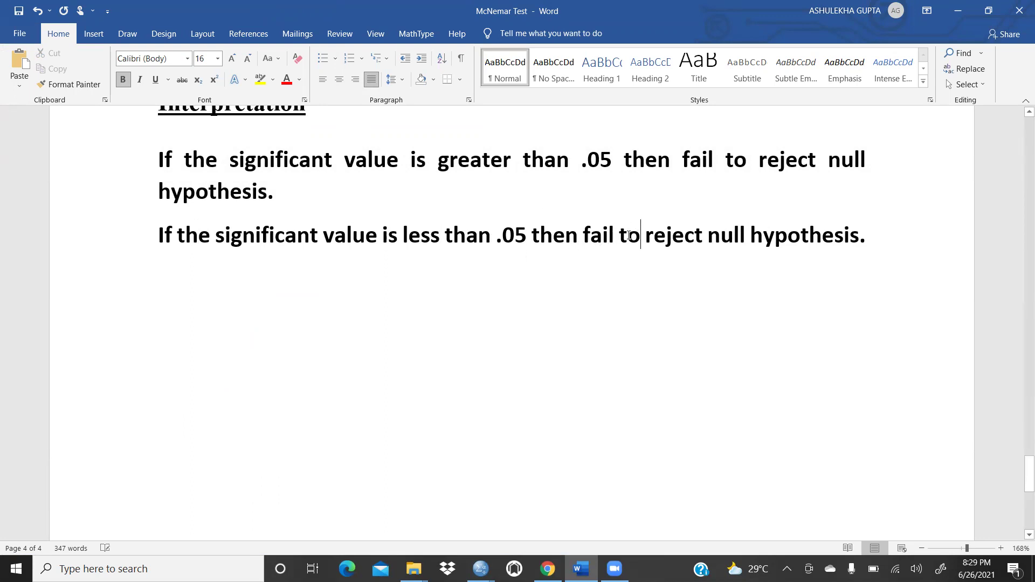
pyautogui.press('BackSpace')
pyautogui.press('BackSpace')
pyautogui.press('BackSpace')
pyautogui.press('BackSpace')
pyautogui.press('BackSpace')
pyautogui.press('BackSpace')
pyautogui.press('BackSpace')
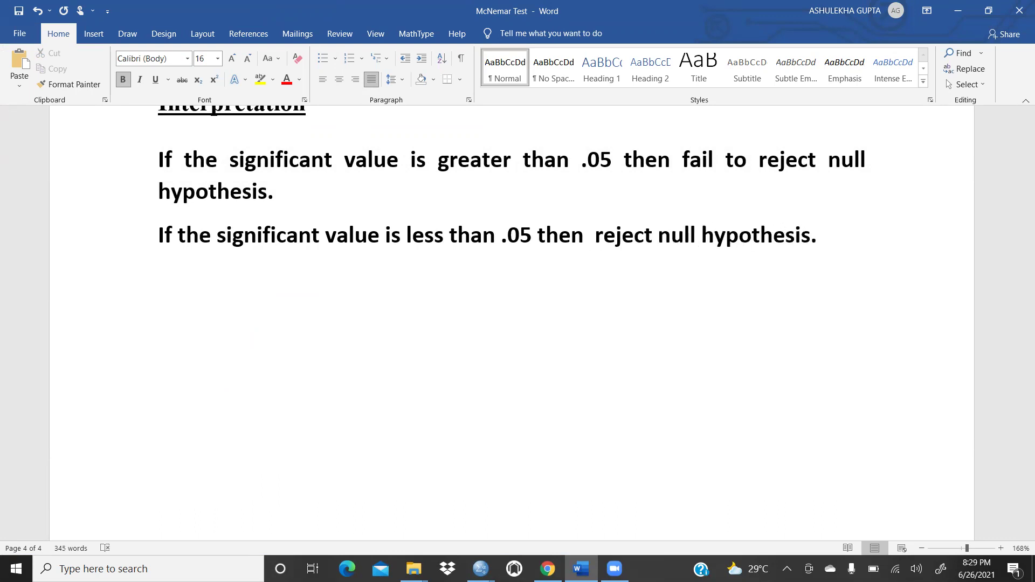
pyautogui.press('BackSpace')
pyautogui.click(719, 301)
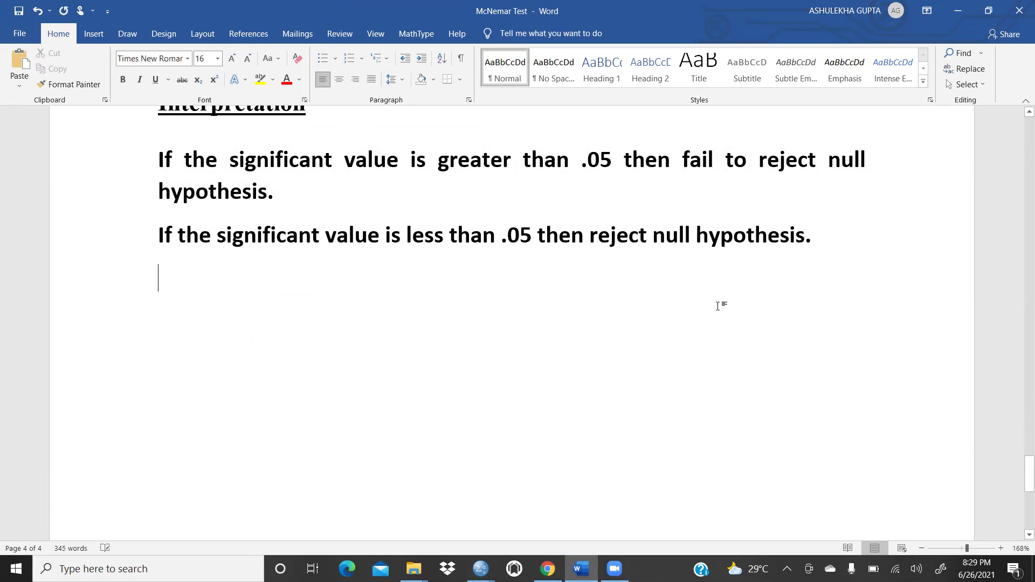
# Highlight the sentence "If the significant value is less than .05 then reject null hypothesis." in yellow
pyautogui.moveTo(160, 232); pyautogui.dragTo(903, 236)
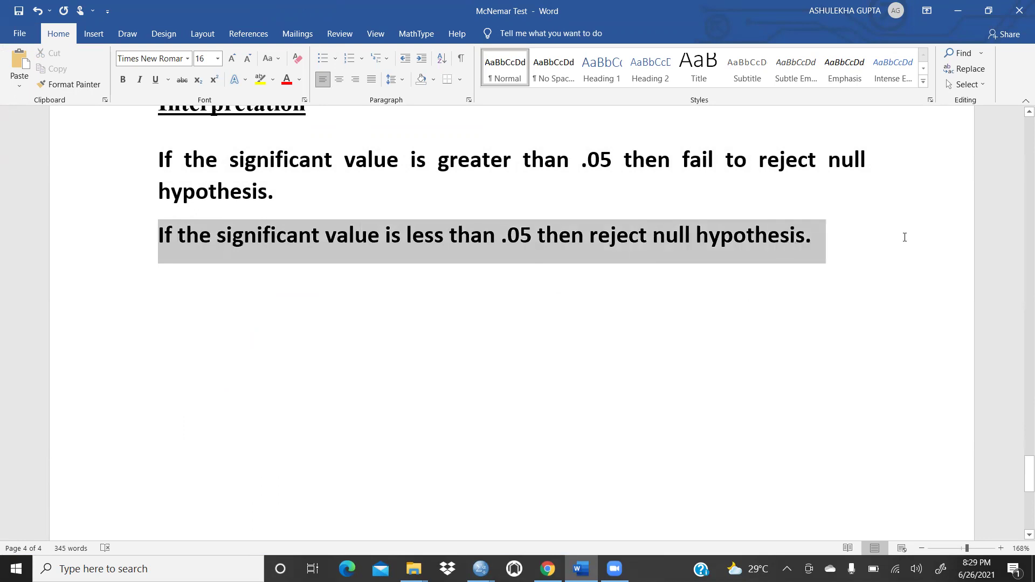
pyautogui.click(261, 80)
pyautogui.click(382, 173)
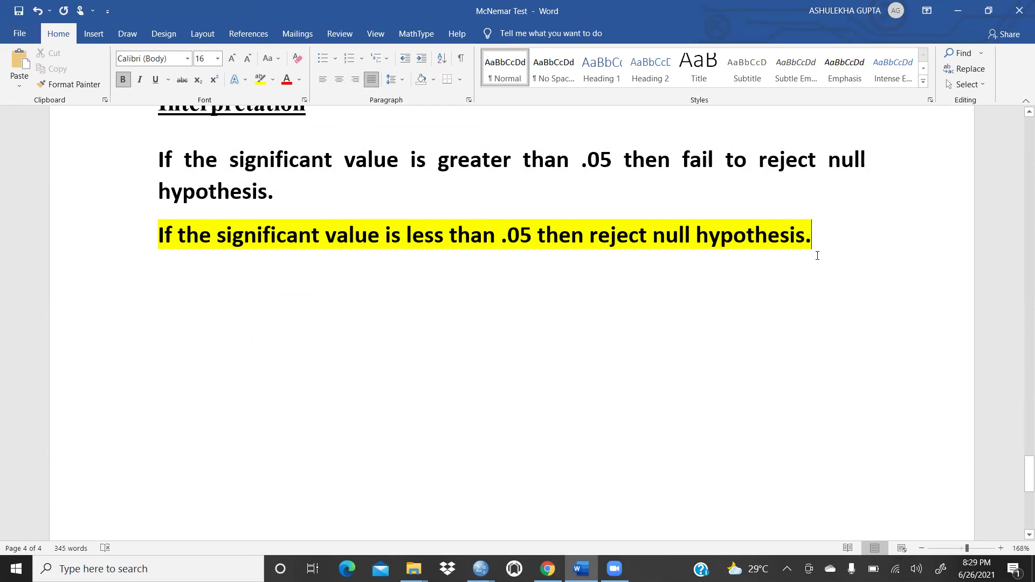
# Compare hypothesis H01 with the Pre * Post Crosstabulation, the McNemar test significance and the highlighted interpretation rule
pyautogui.scroll(15, 741, 291)
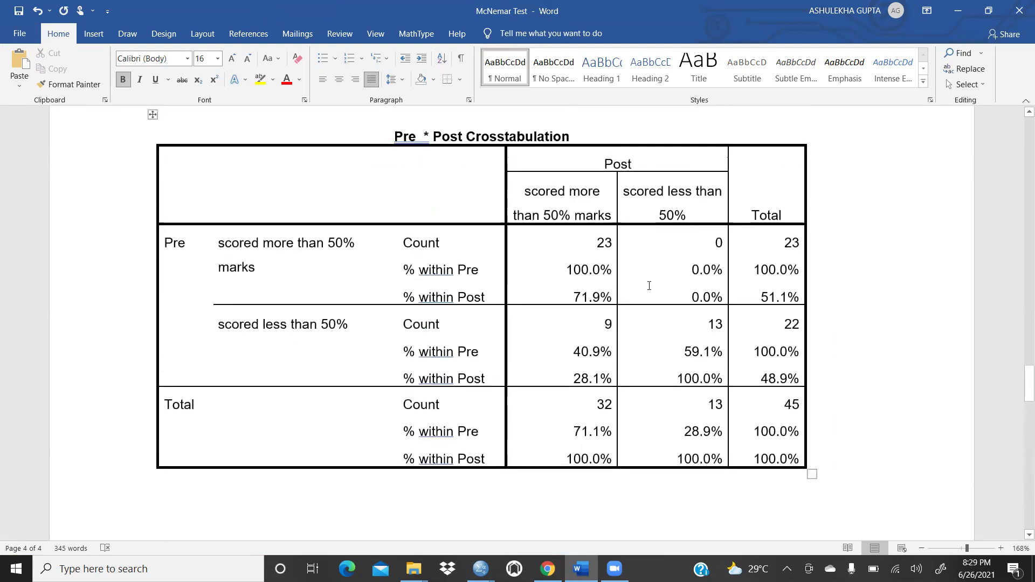
pyautogui.scroll(4, 629, 288)
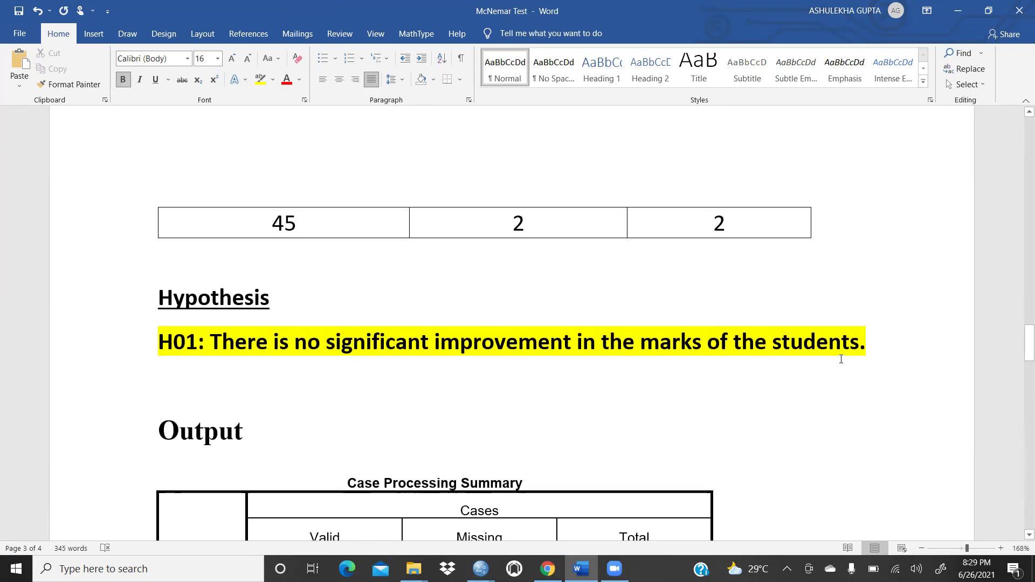
pyautogui.scroll(-3, 468, 337)
pyautogui.scroll(7, 465, 338)
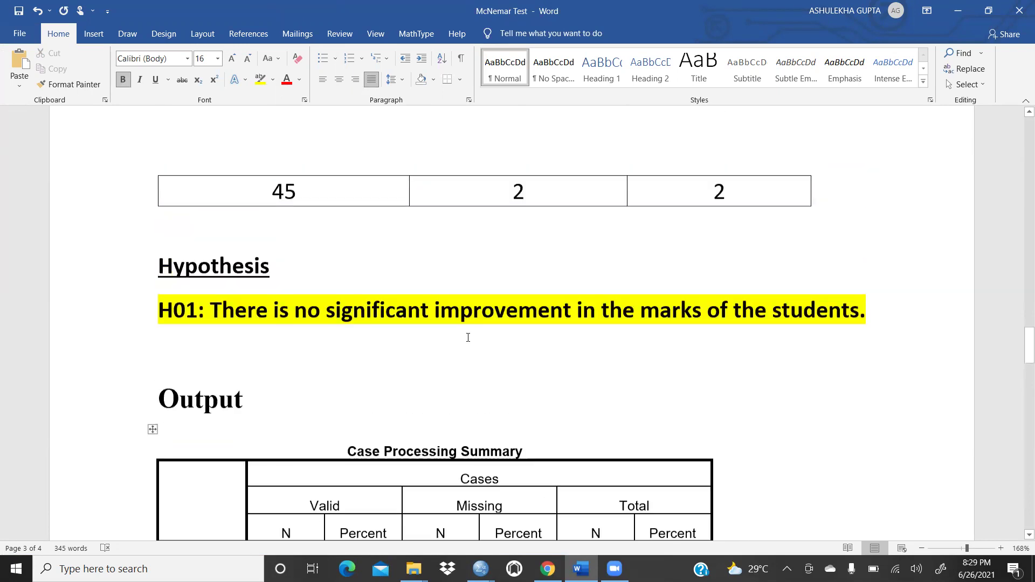
pyautogui.scroll(-10, 466, 337)
pyautogui.scroll(4, 462, 330)
pyautogui.scroll(1, 461, 328)
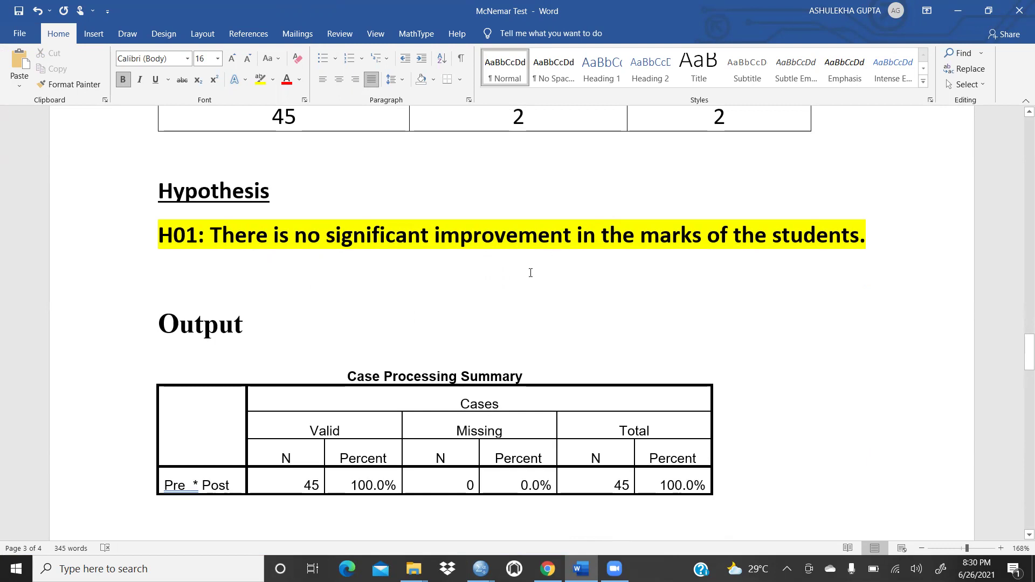
pyautogui.scroll(-6, 531, 273)
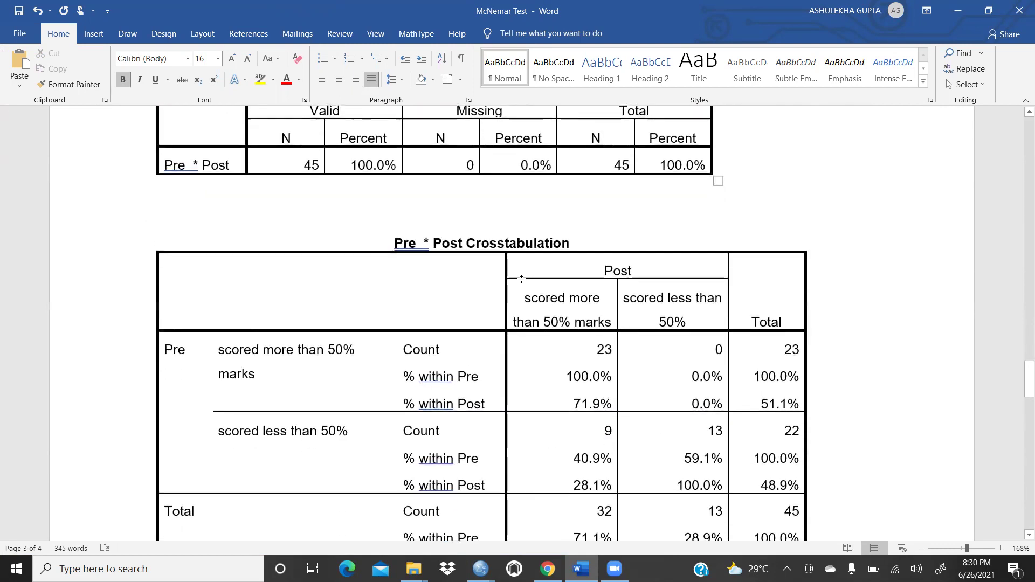
pyautogui.scroll(-3, 517, 279)
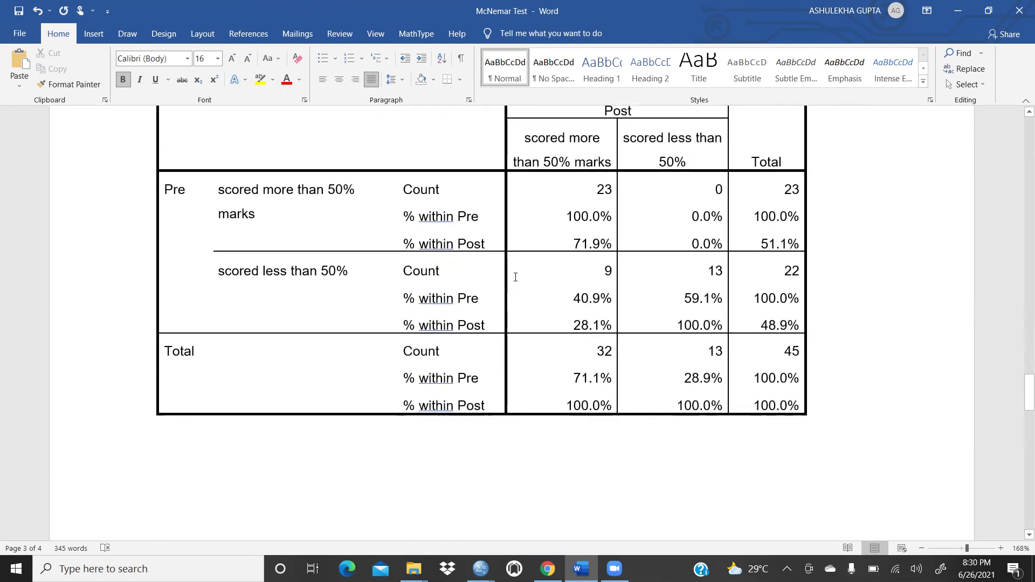
pyautogui.scroll(-12, 515, 277)
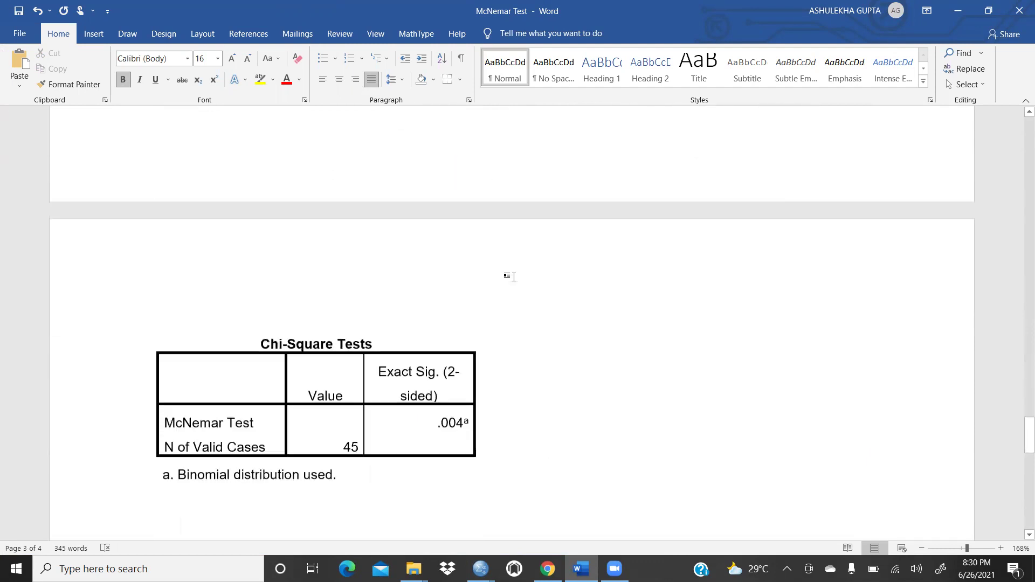
pyautogui.scroll(-4, 451, 289)
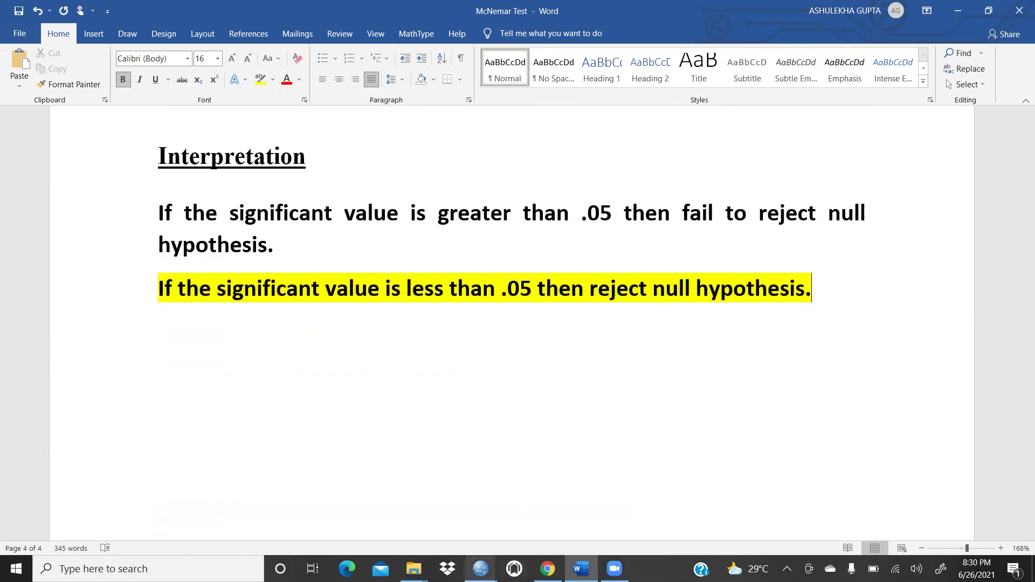
# Switch to the SPSS Data Editor, open the legacy nonparametric 2 Related Samples test and reset its settings
pyautogui.moveTo(480, 569)
pyautogui.click(405, 517)
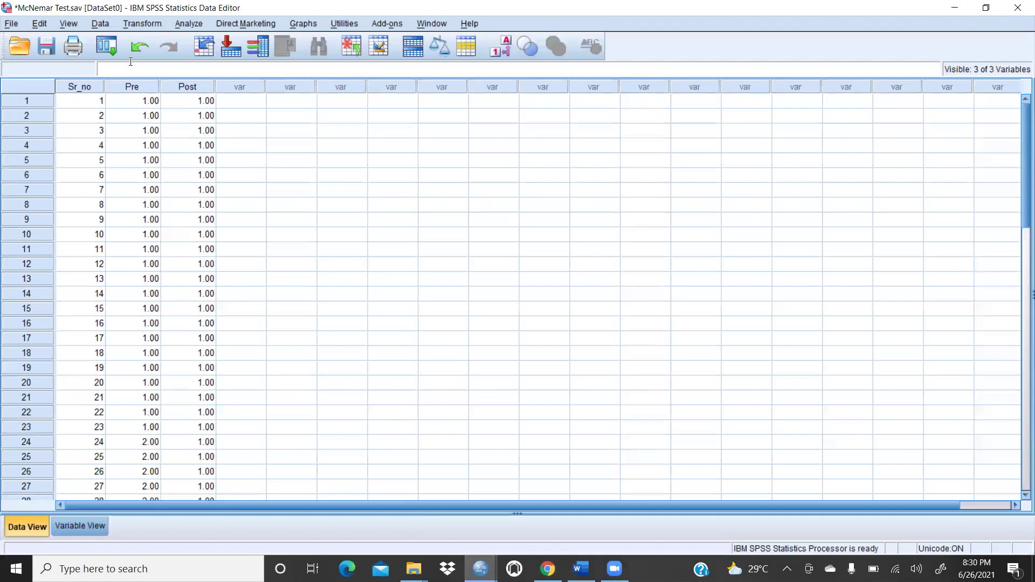
pyautogui.click(186, 24)
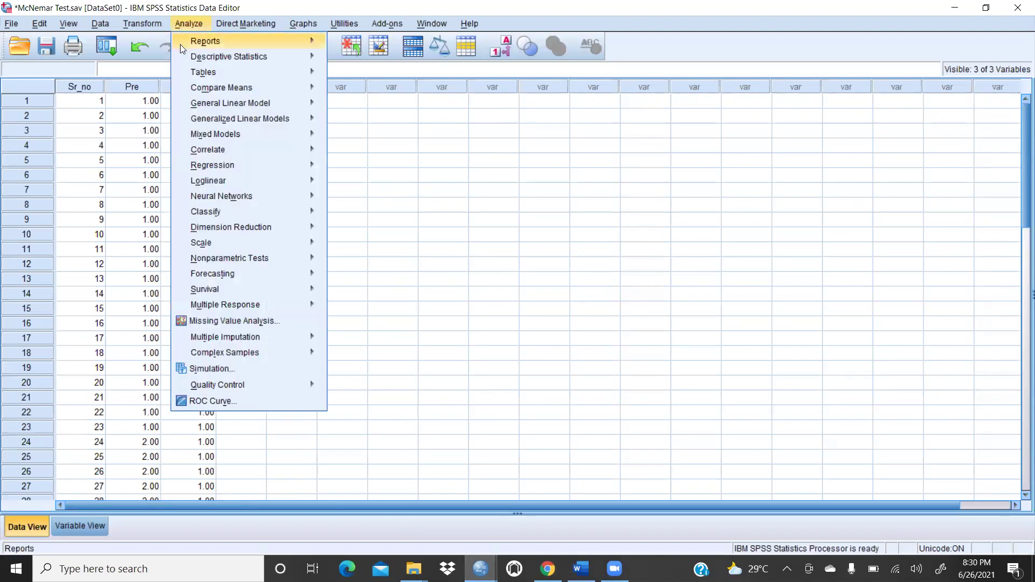
pyautogui.moveTo(258, 258)
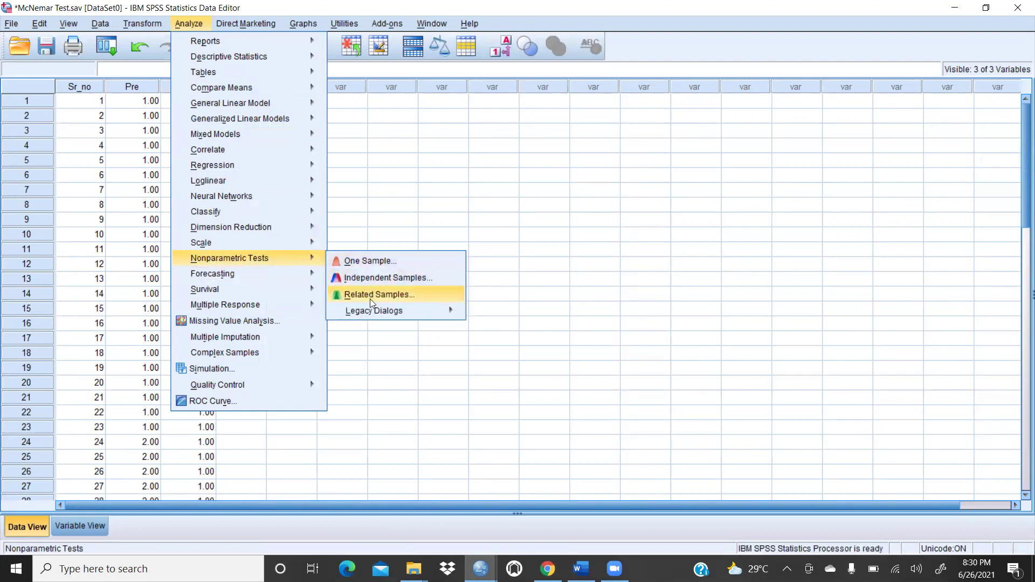
pyautogui.moveTo(384, 316)
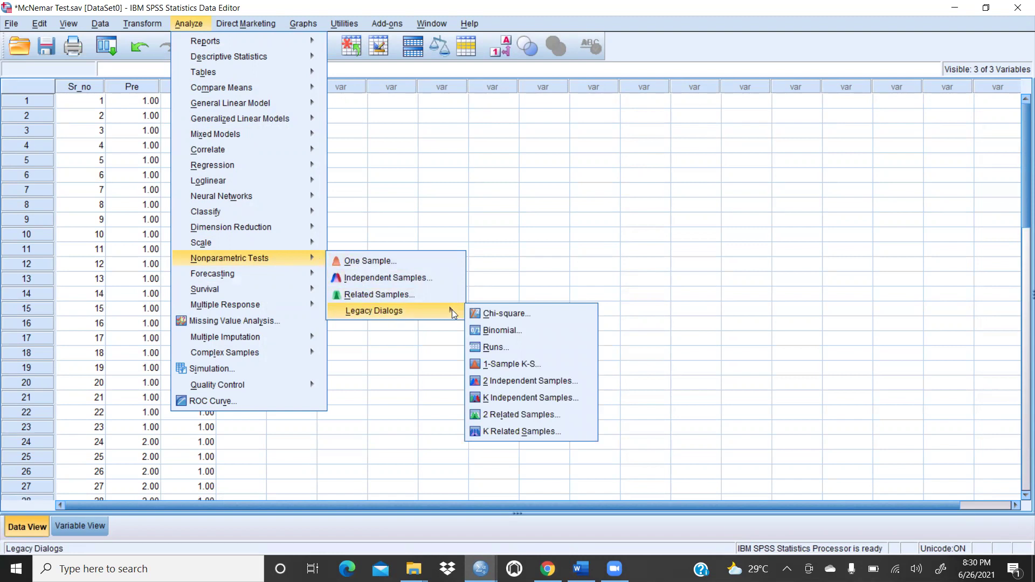
pyautogui.click(502, 419)
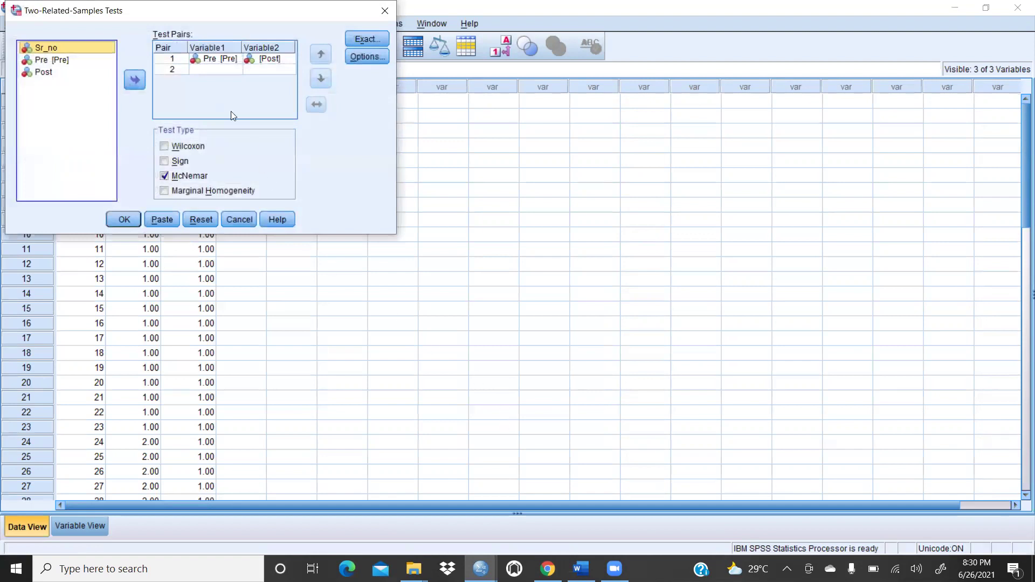
pyautogui.click(198, 222)
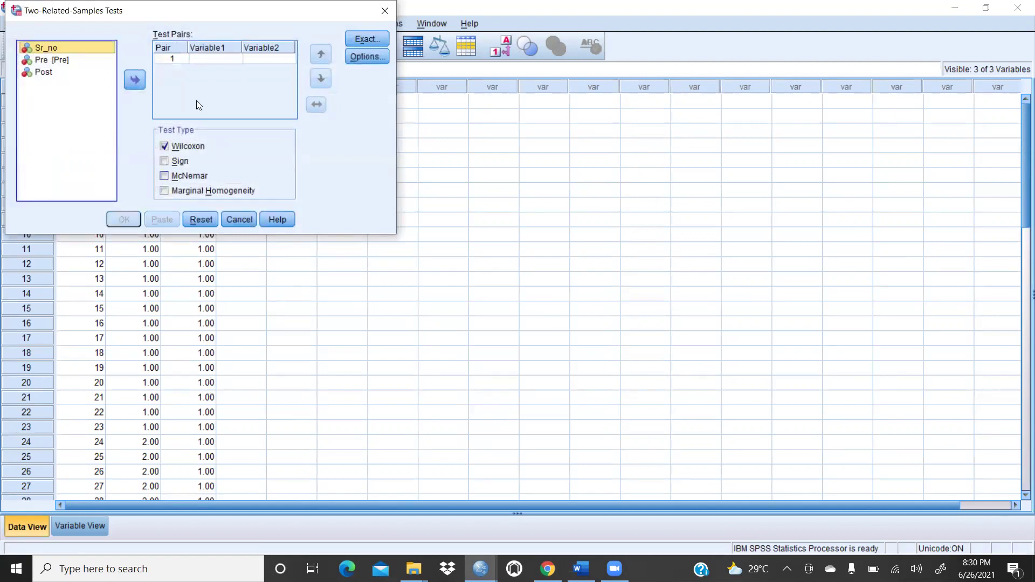
# Set up test pair 1 with Pre as Variable1 and Post as Variable2
pyautogui.click(168, 60)
pyautogui.click(50, 62)
pyautogui.click(136, 82)
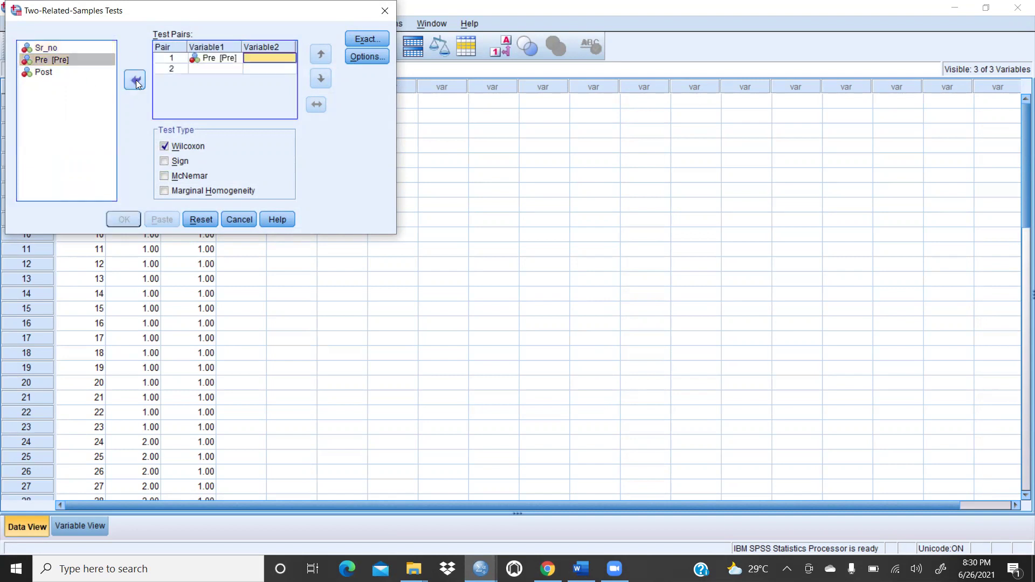
pyautogui.click(50, 73)
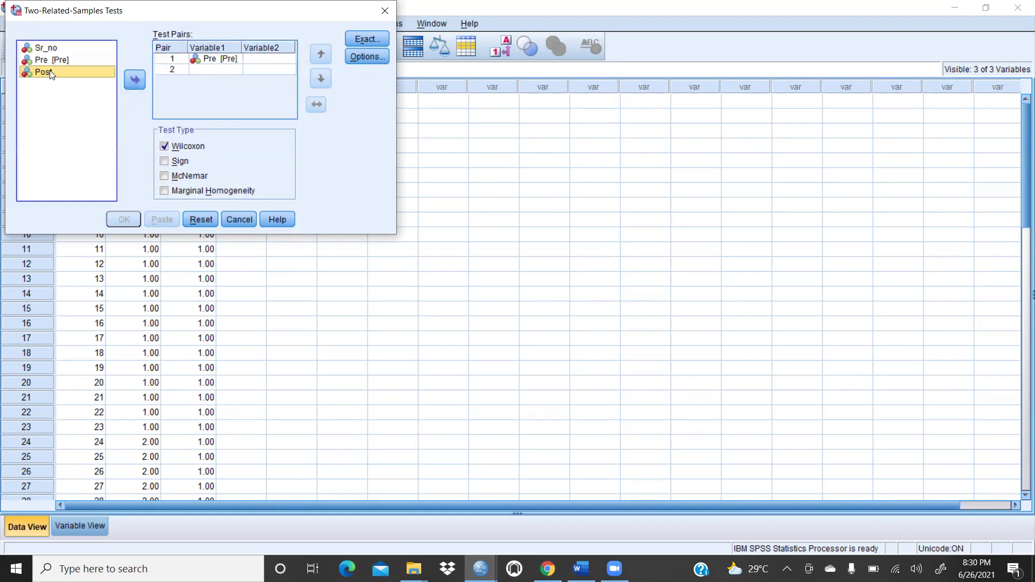
pyautogui.click(136, 82)
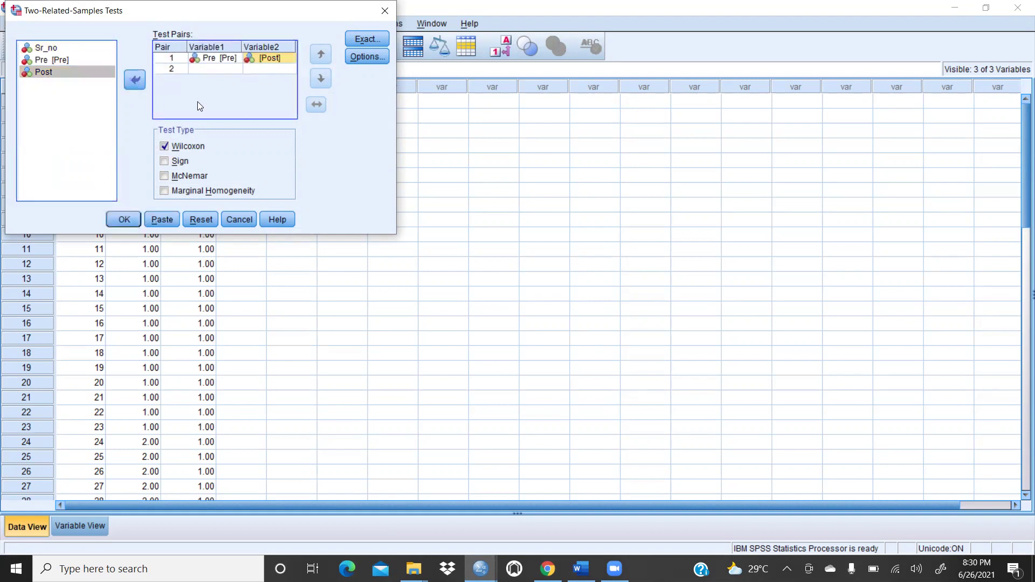
# Change the test type from Wilcoxon to McNemar and run the test
pyautogui.click(165, 145)
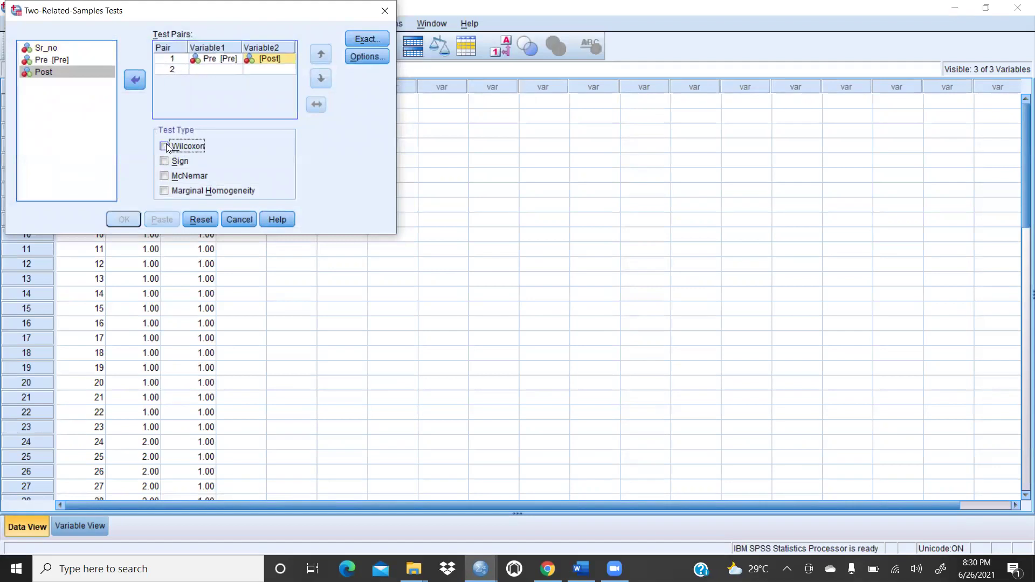
pyautogui.click(164, 175)
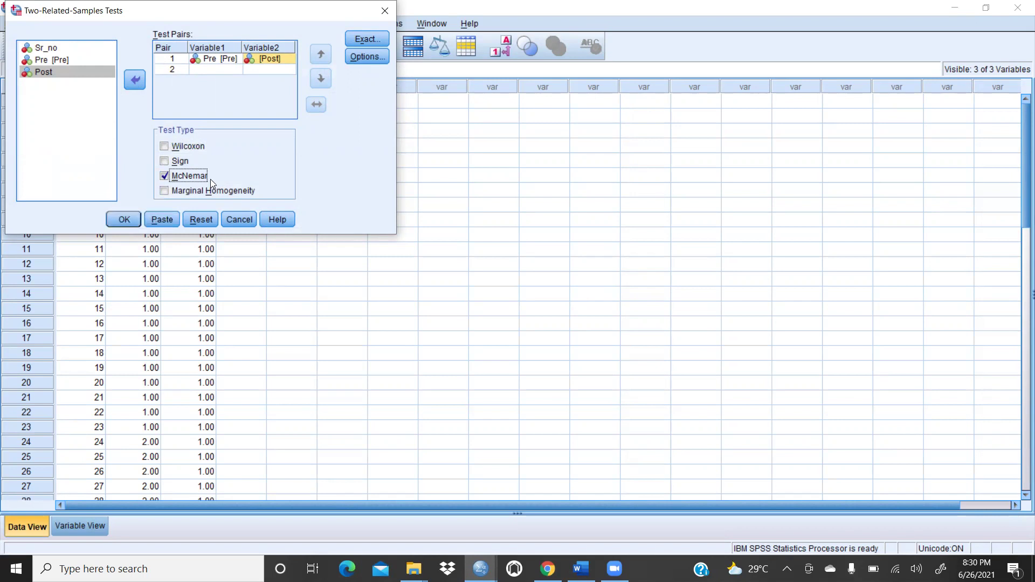
pyautogui.click(124, 219)
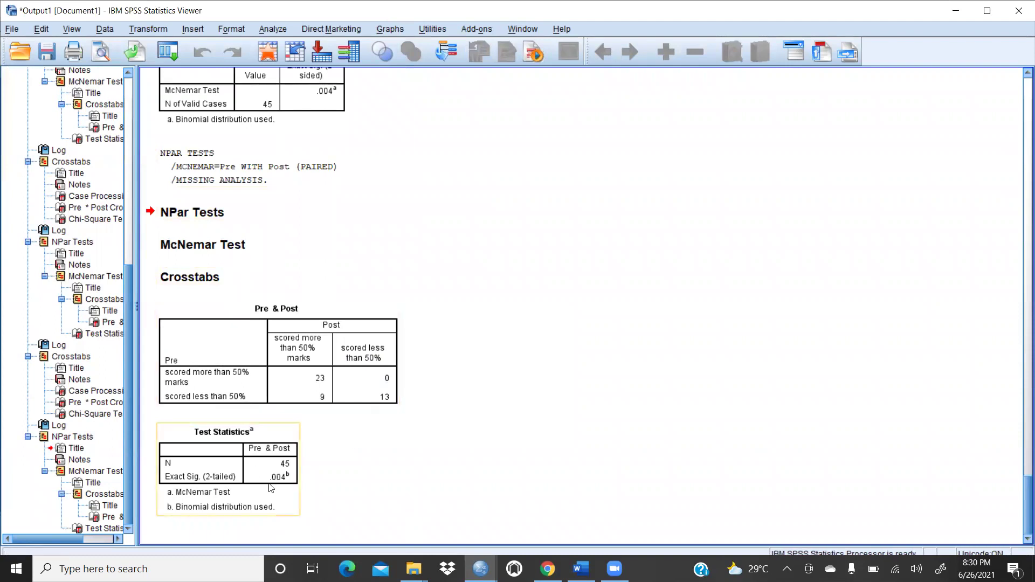
# Copy the new Pre & Post crosstab from the output and paste it below the highlighted rule in the McNemar Test Word document
pyautogui.click(299, 389)
pyautogui.rightClick(305, 369)
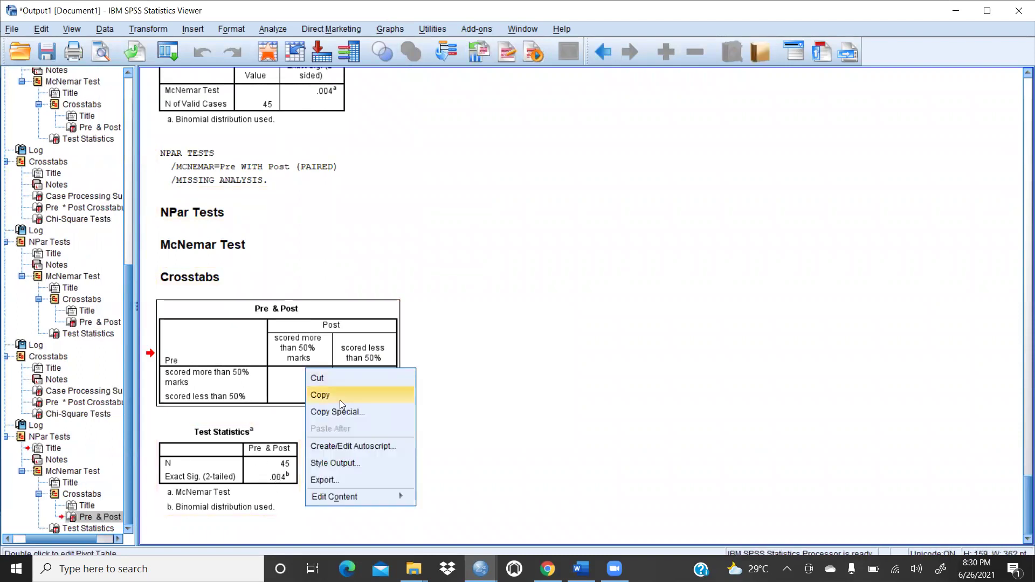
pyautogui.click(320, 395)
pyautogui.click(581, 569)
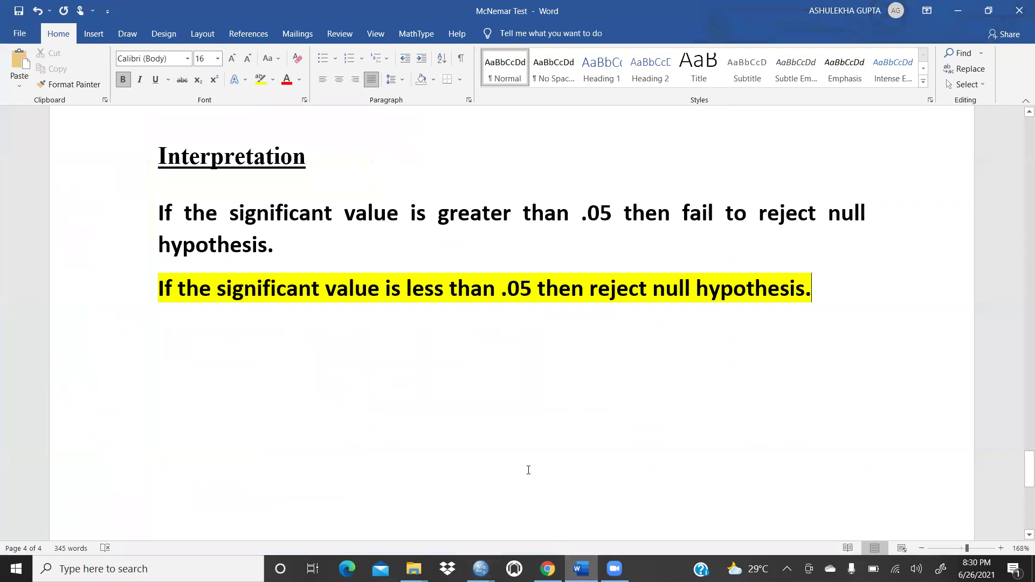
pyautogui.scroll(3, 474, 322)
pyautogui.scroll(-5, 464, 324)
pyautogui.scroll(3, 458, 326)
pyautogui.scroll(-3, 449, 307)
pyautogui.scroll(-1, 445, 312)
pyautogui.click(187, 330)
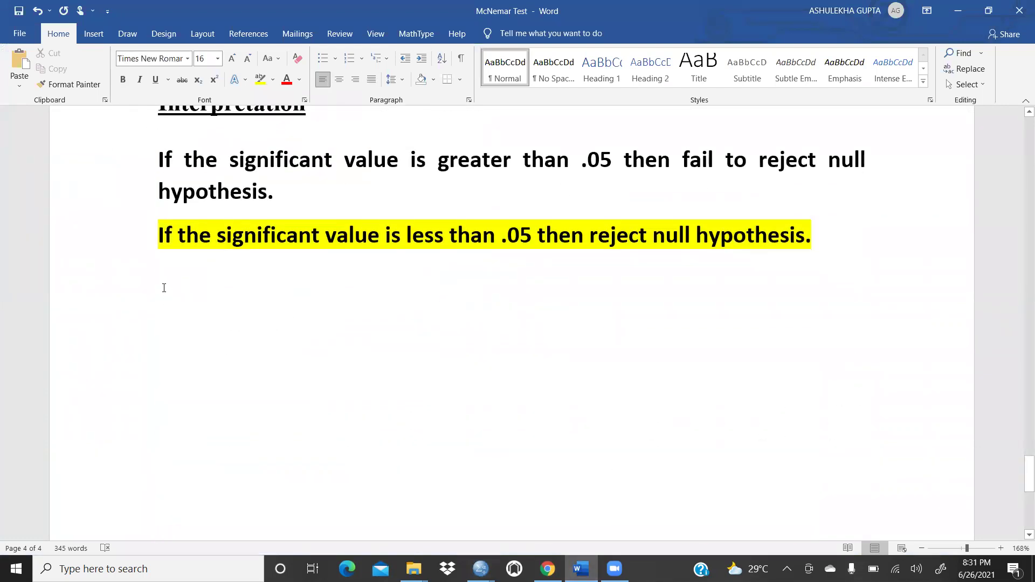
pyautogui.rightClick(164, 288)
pyautogui.click(186, 346)
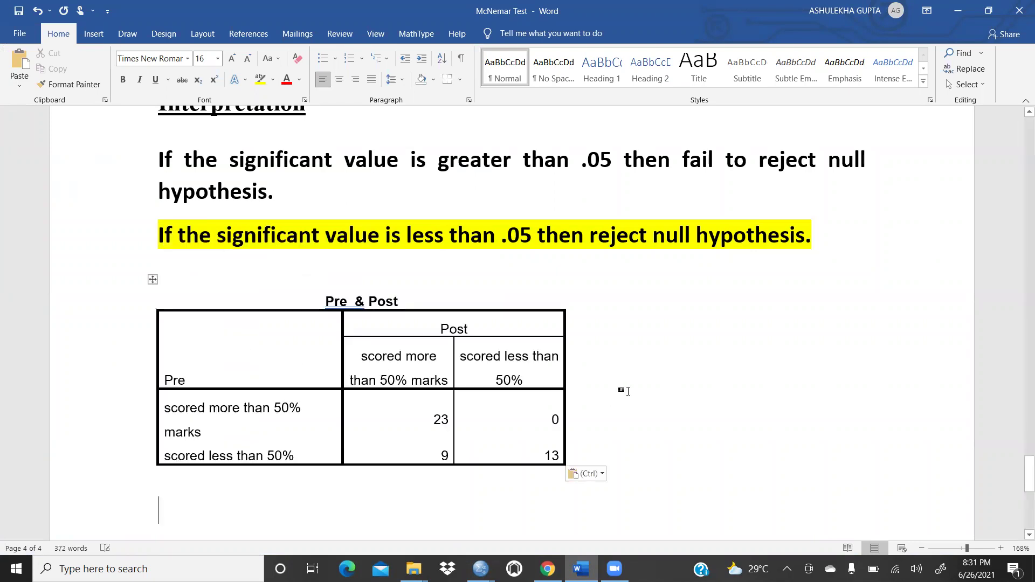
# Copy the Test Statistics table from the SPSS output and paste it below the Pre & Post crosstab in the Word document
pyautogui.moveTo(481, 569)
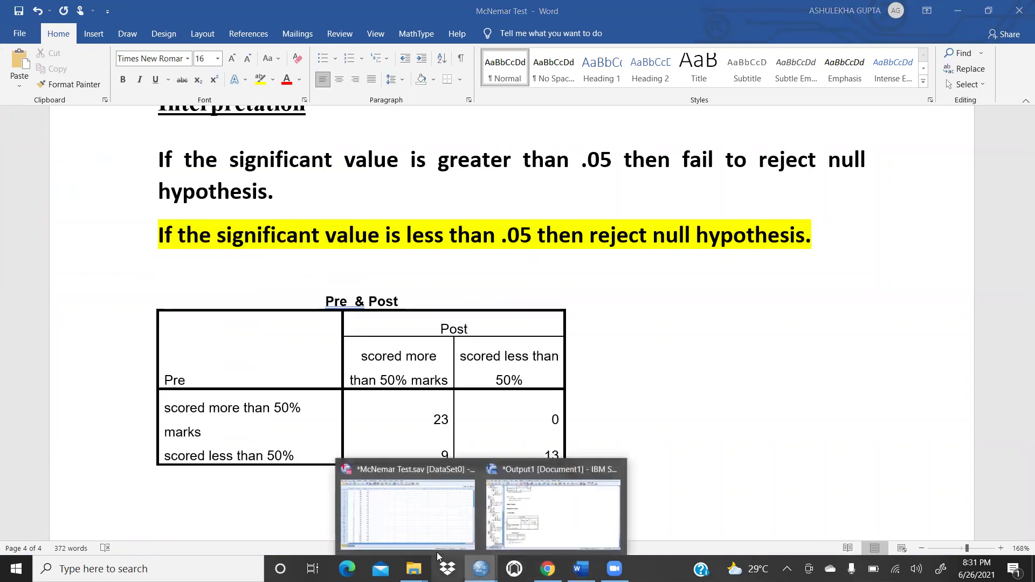
pyautogui.click(553, 520)
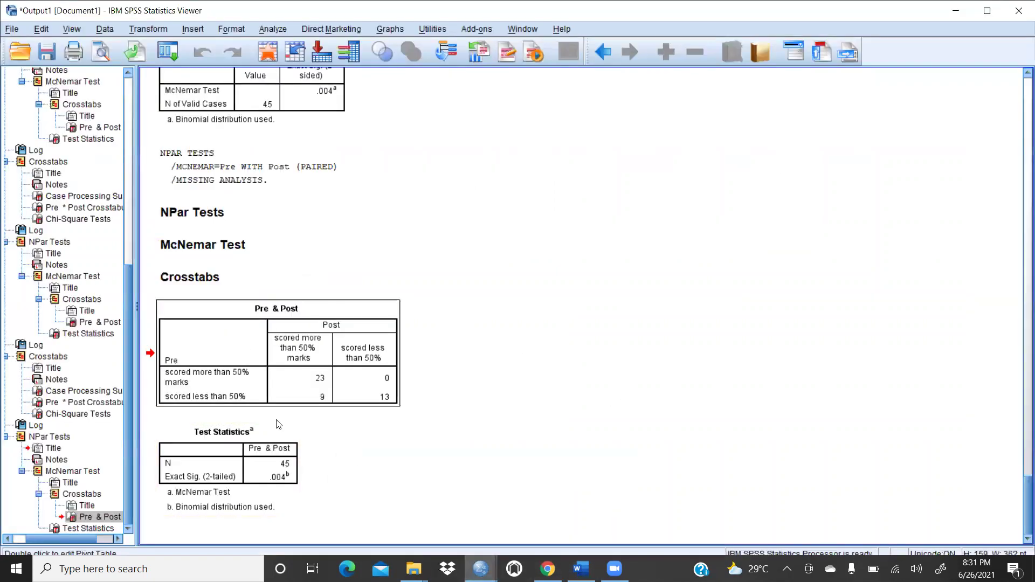
pyautogui.rightClick(274, 464)
pyautogui.click(293, 472)
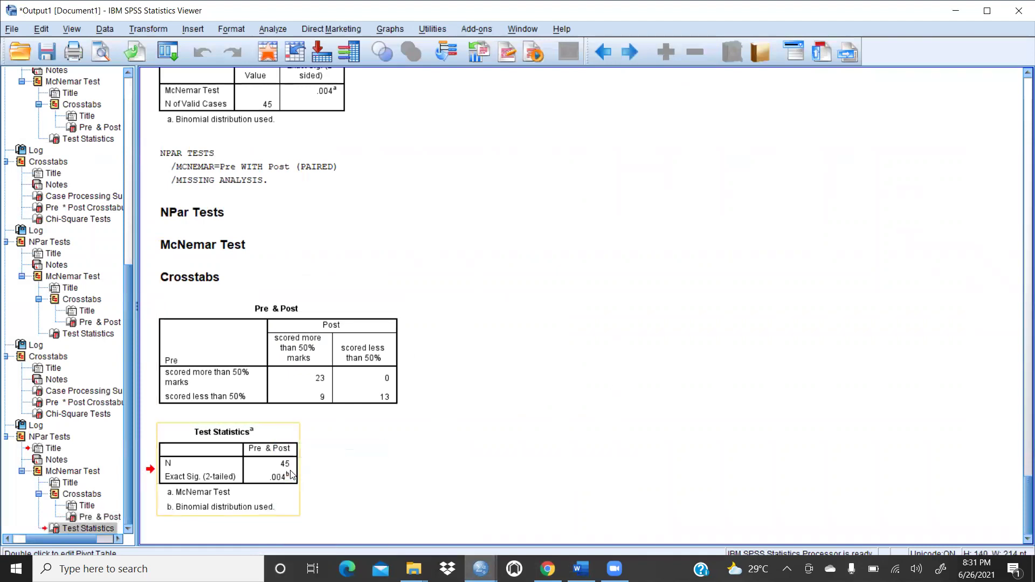
pyautogui.moveTo(480, 569)
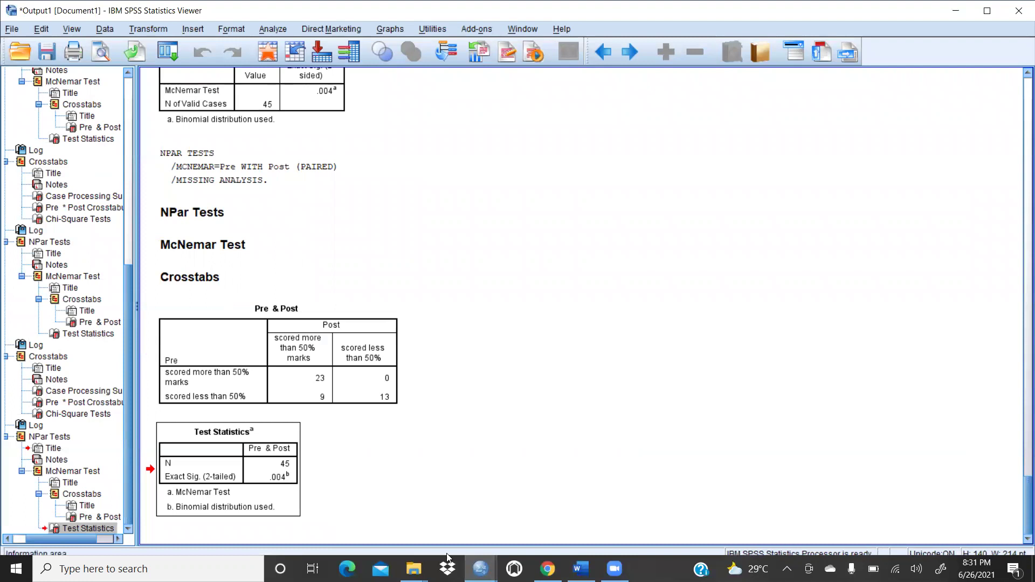
pyautogui.click(580, 569)
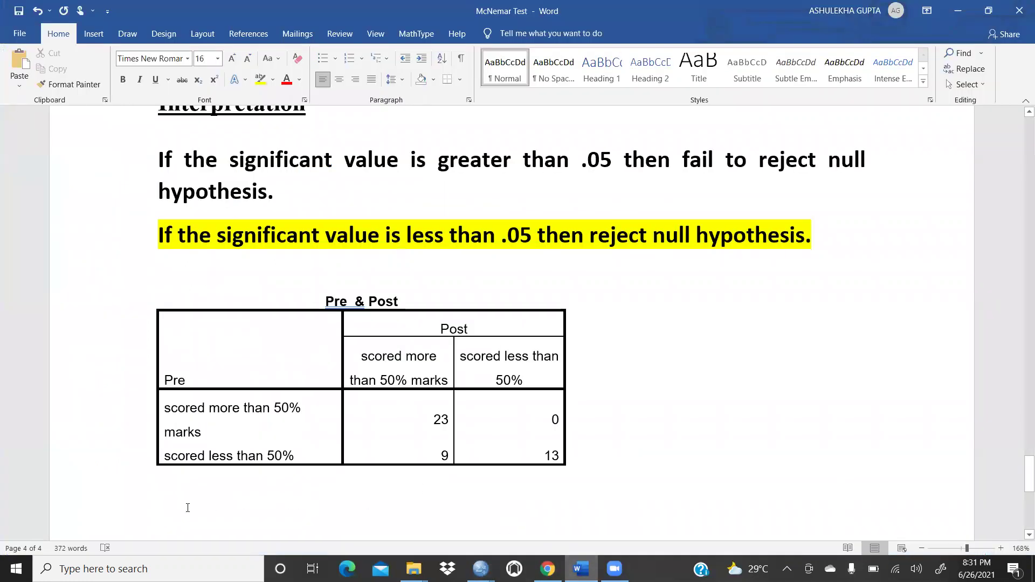
pyautogui.rightClick(188, 508)
pyautogui.click(213, 383)
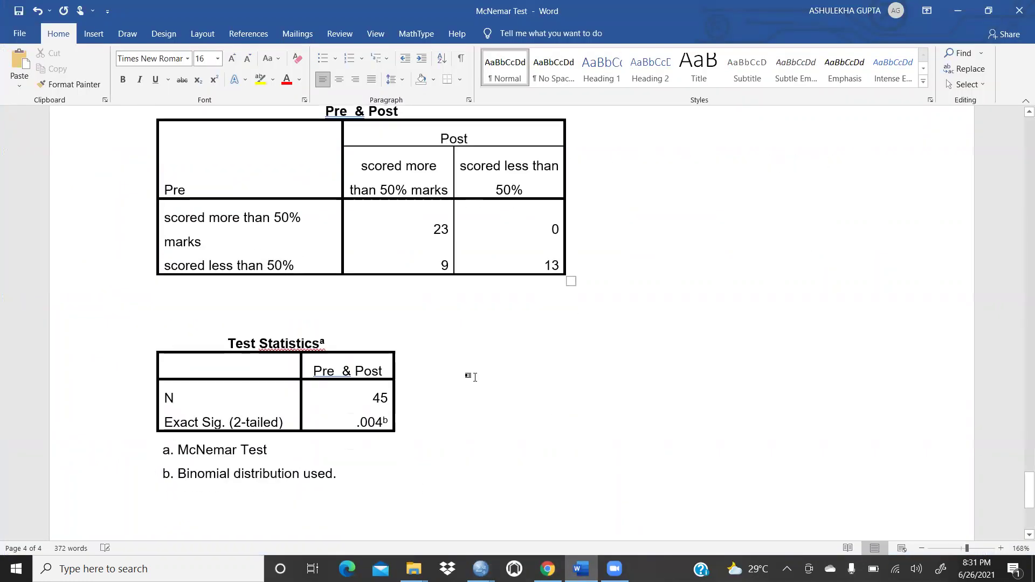
# Highlight the .004 exact significance values in yellow in the Test Statistics and Chi-Square Tests tables and compare them
pyautogui.moveTo(344, 393); pyautogui.dragTo(407, 393)
pyautogui.click(269, 86)
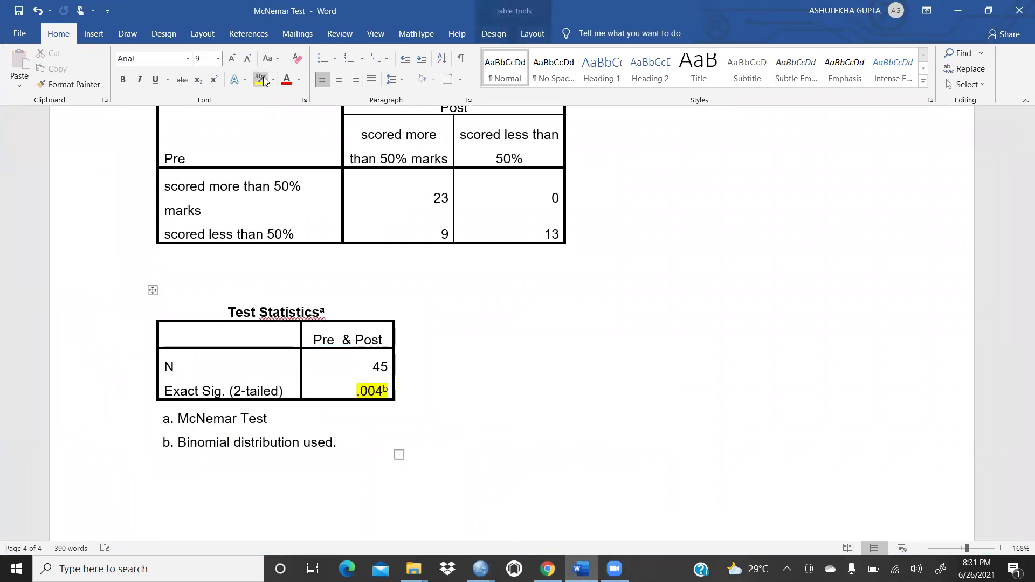
pyautogui.scroll(10, 526, 329)
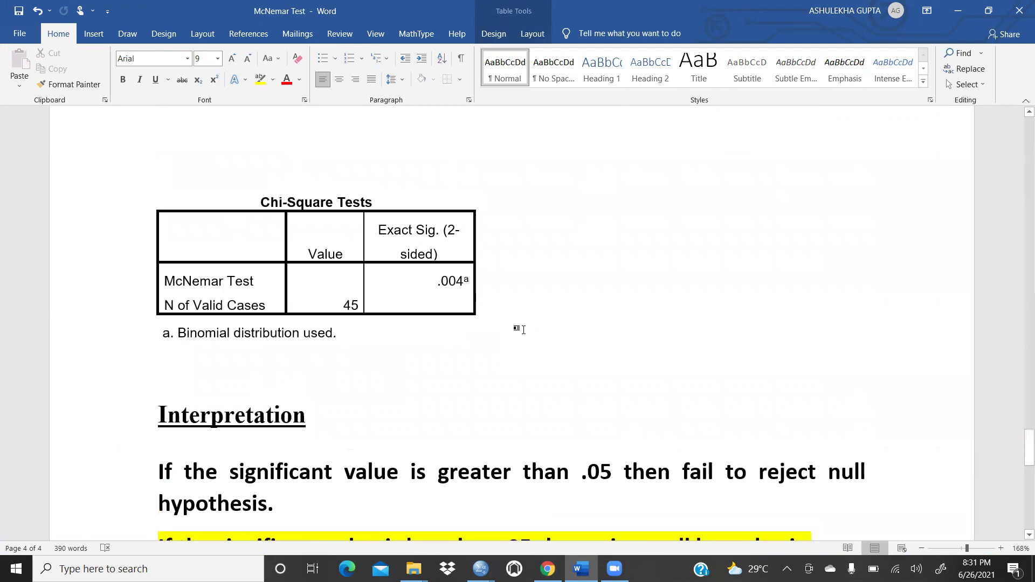
pyautogui.moveTo(432, 276); pyautogui.dragTo(473, 278)
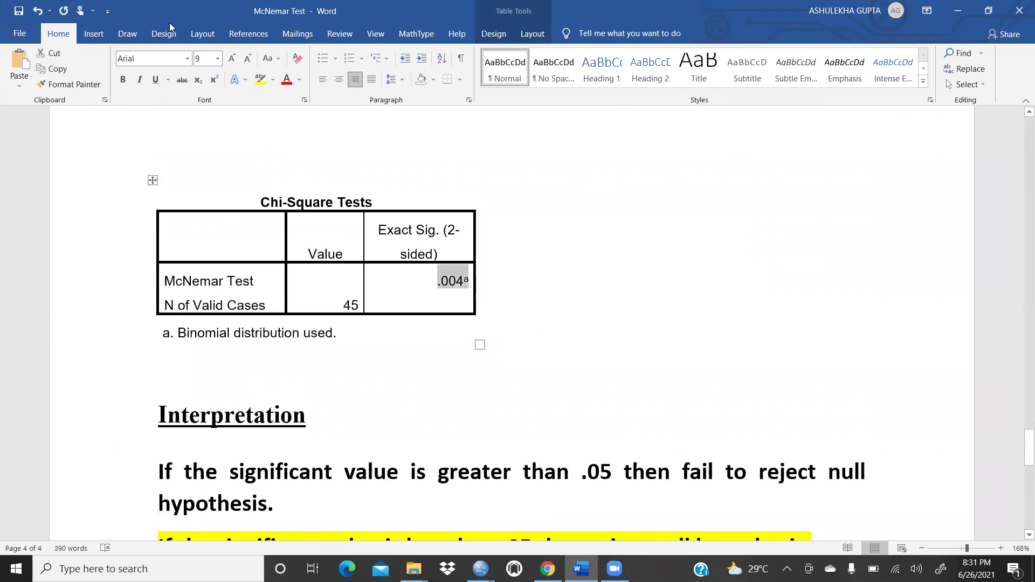
pyautogui.click(258, 82)
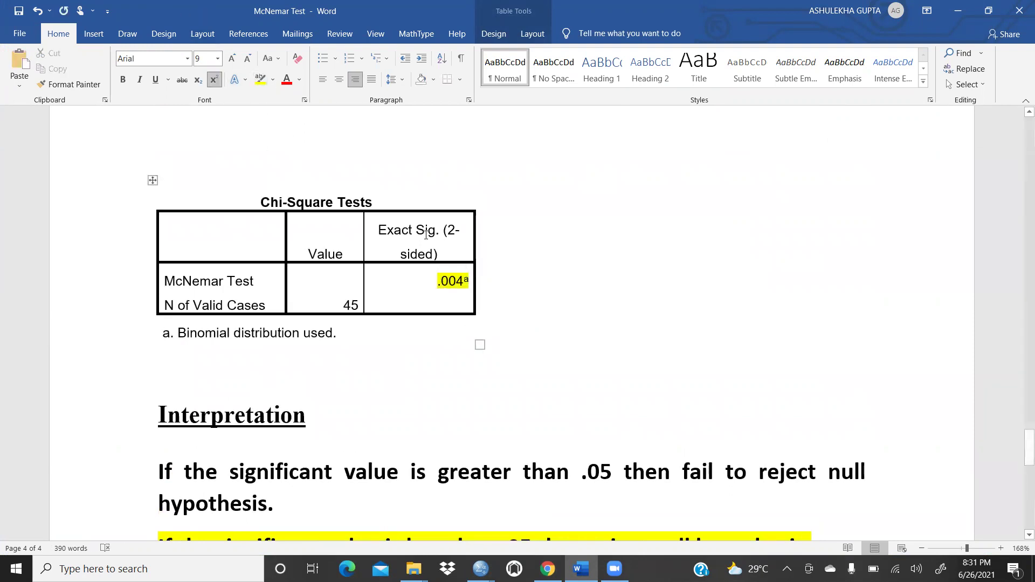
pyautogui.scroll(-8, 426, 235)
pyautogui.scroll(-3, 385, 335)
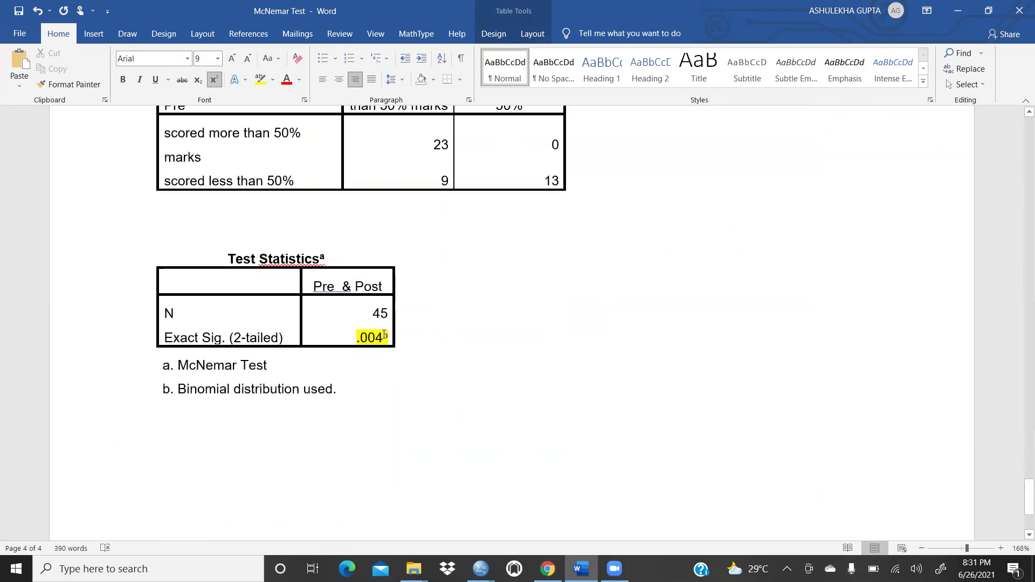
pyautogui.scroll(8, 400, 305)
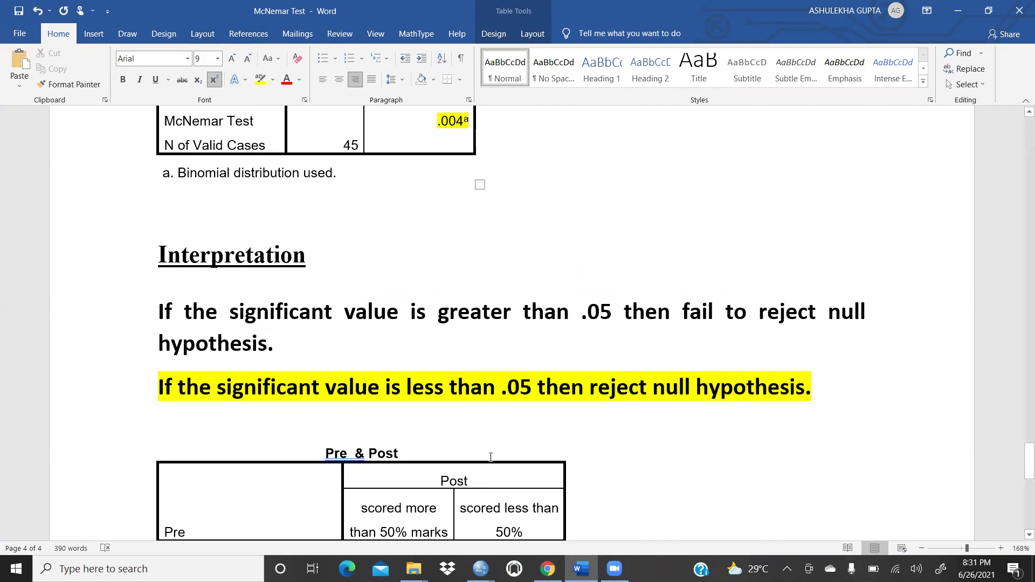
# Switch to the SPSS Data Editor, open the nonparametric Related Samples test and try to run it with automatic comparison
pyautogui.moveTo(481, 569)
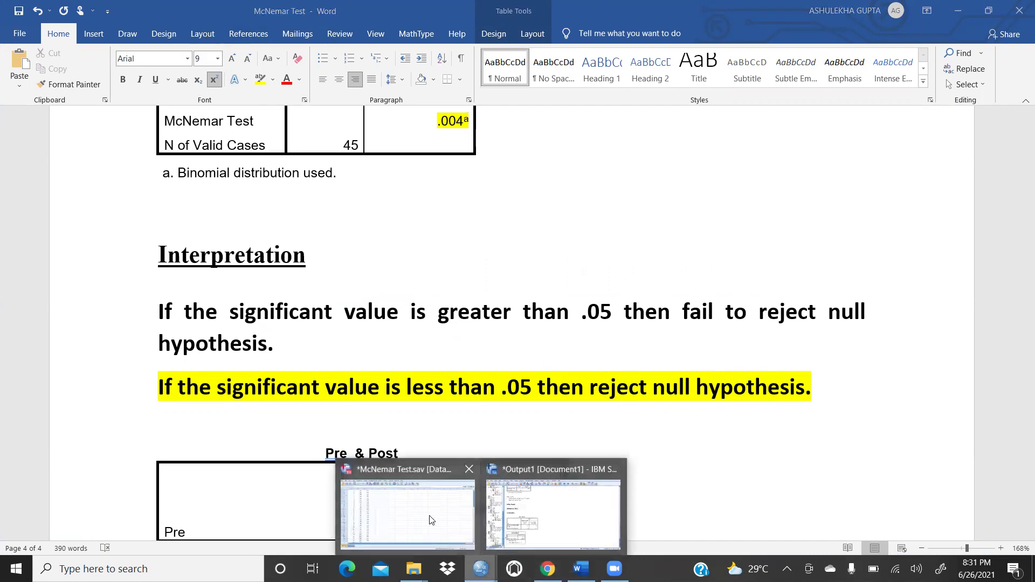
pyautogui.click(402, 501)
pyautogui.click(180, 25)
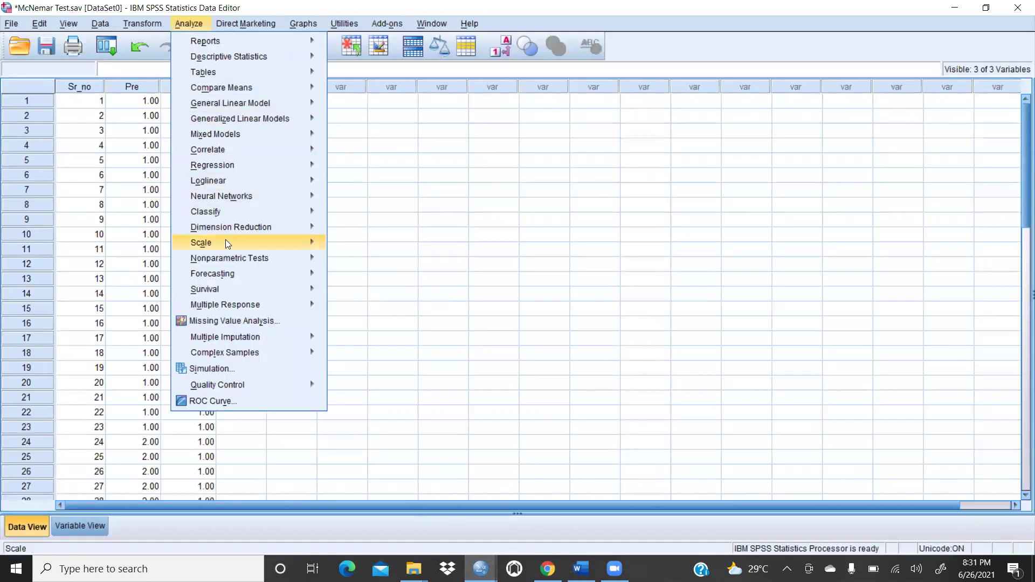
pyautogui.moveTo(225, 259)
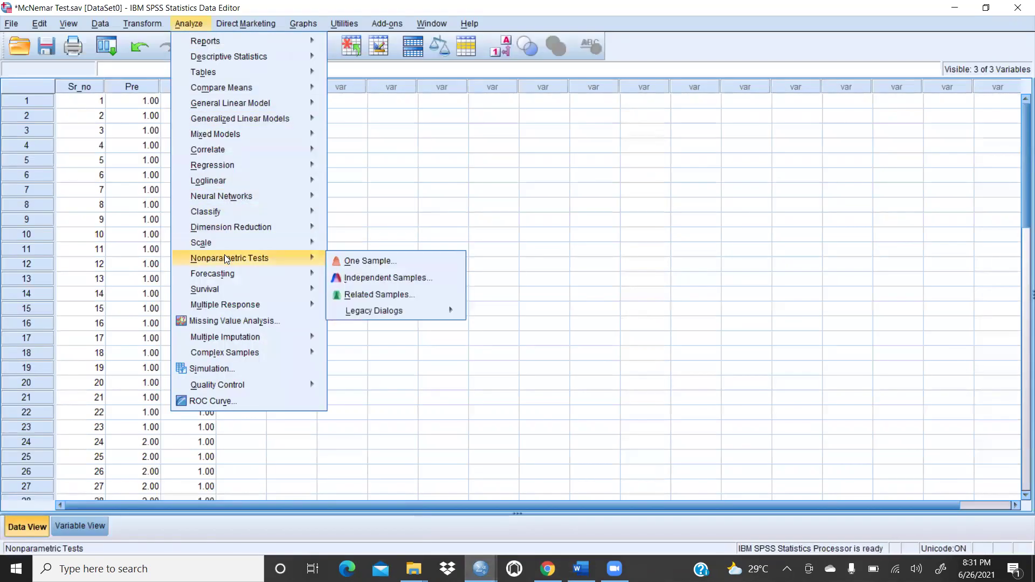
pyautogui.click(380, 294)
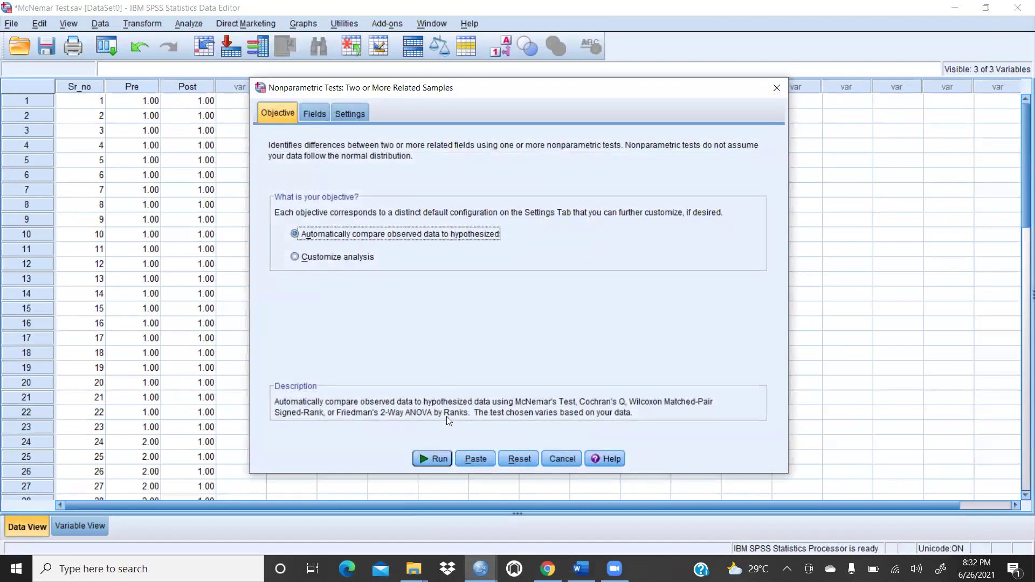
pyautogui.click(439, 459)
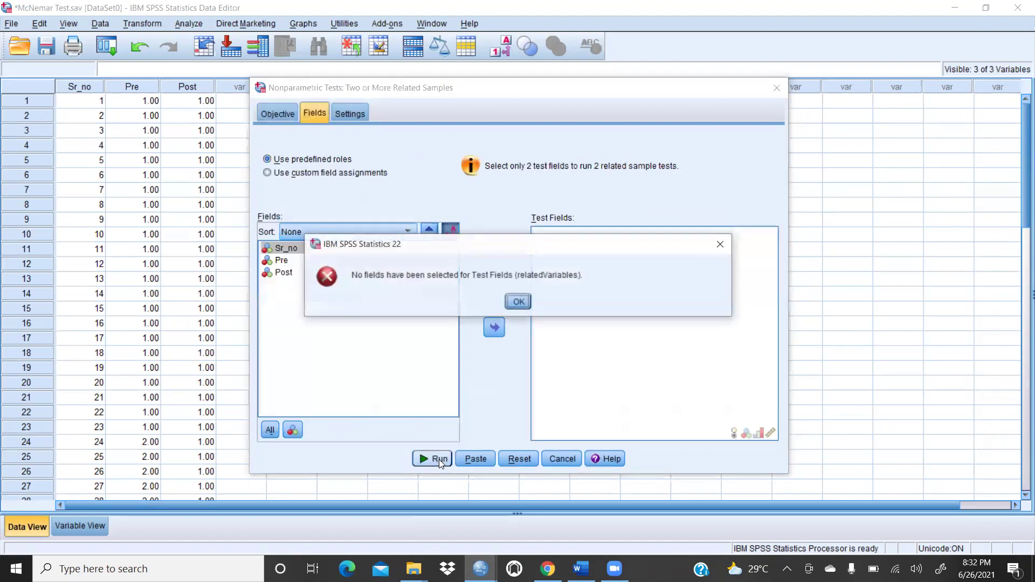
pyautogui.click(519, 302)
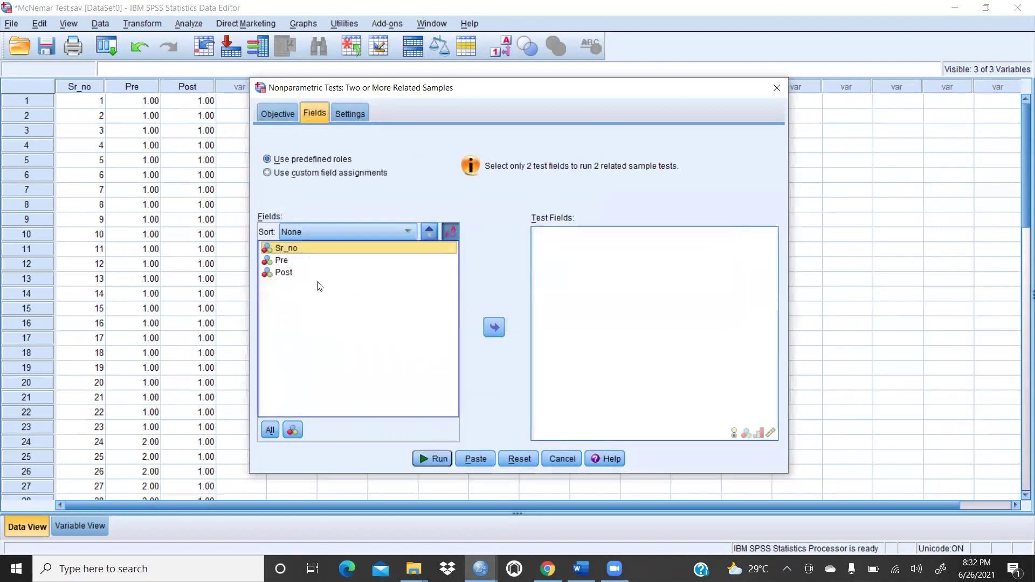
# Assign Pre and Post as the test fields and run the related samples test
pyautogui.click(286, 261)
pyautogui.click(495, 327)
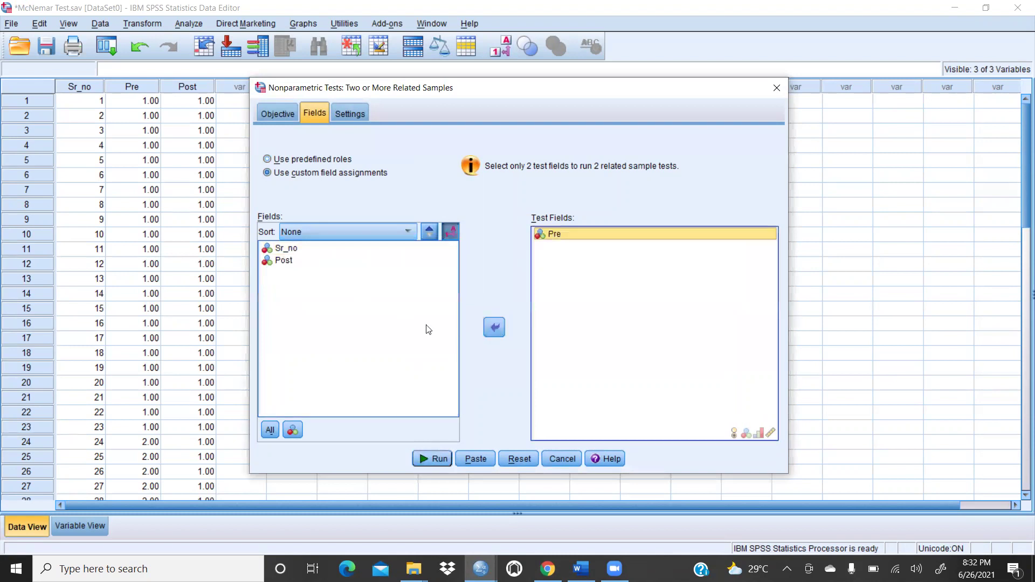
pyautogui.click(285, 261)
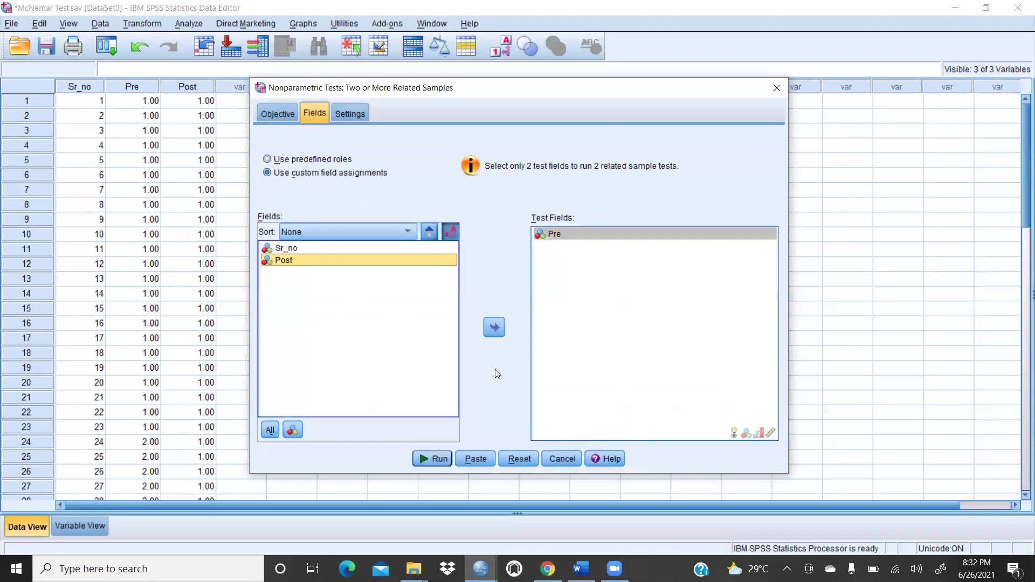
pyautogui.click(494, 328)
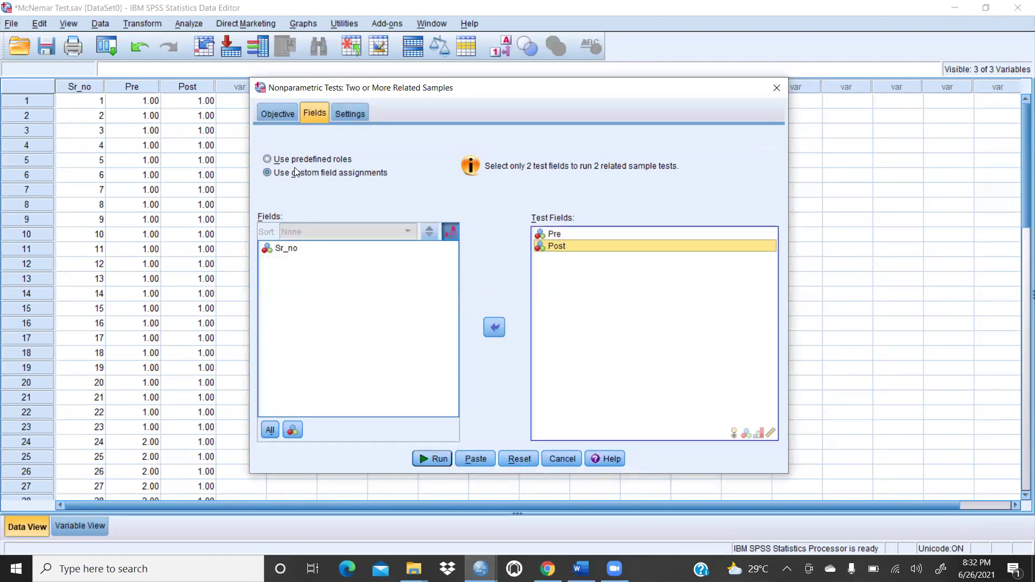
pyautogui.click(433, 460)
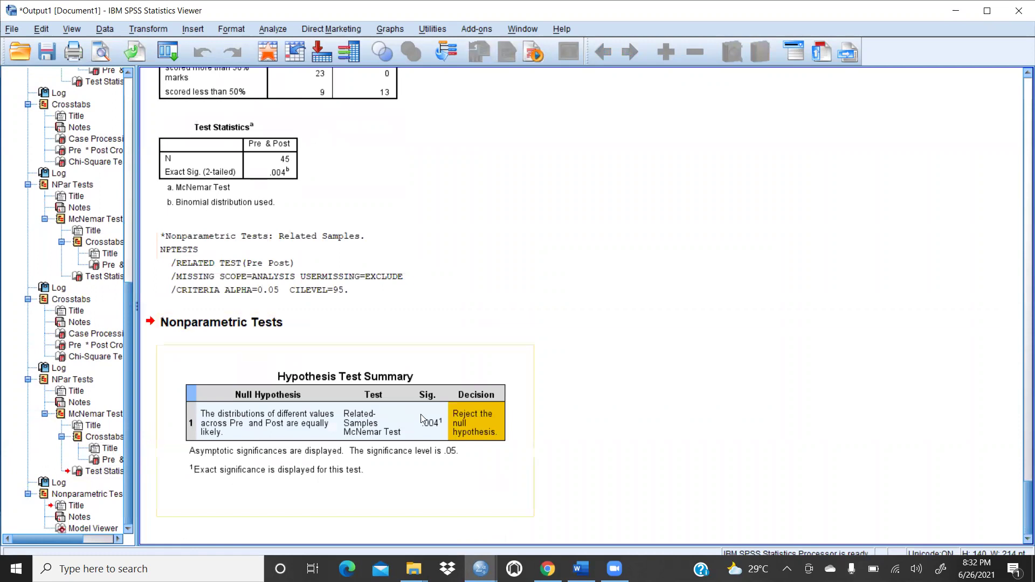
# Copy the Hypothesis Test Summary from the SPSS output and paste it below the Test Statistics table in the Word document
pyautogui.rightClick(426, 423)
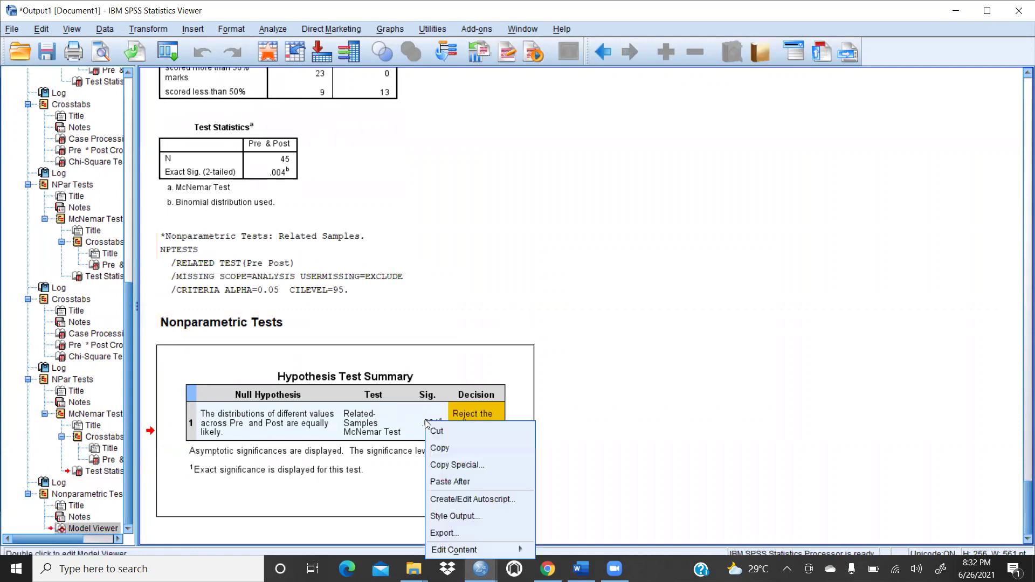
pyautogui.click(444, 451)
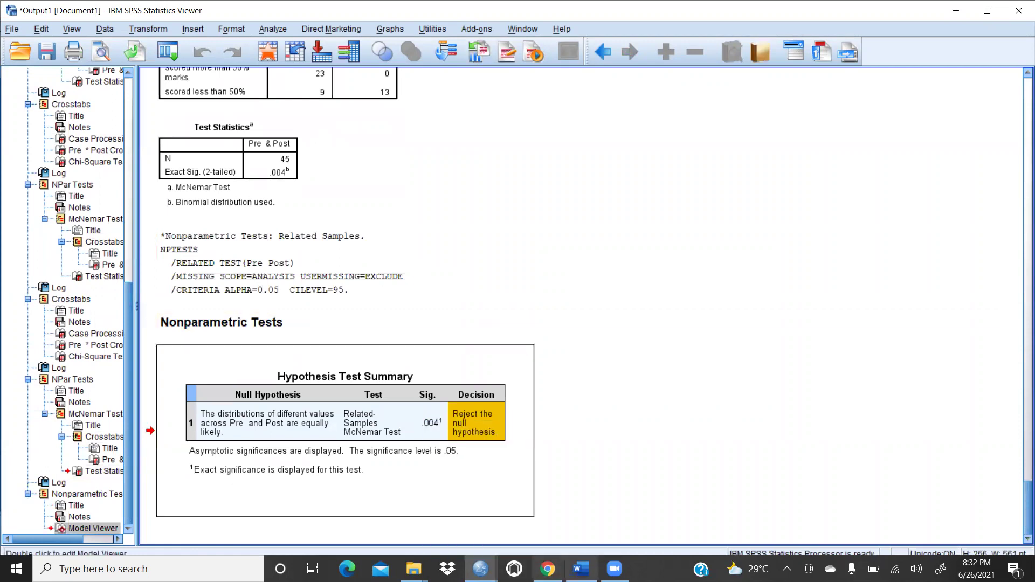
pyautogui.click(581, 569)
pyautogui.scroll(-10, 483, 432)
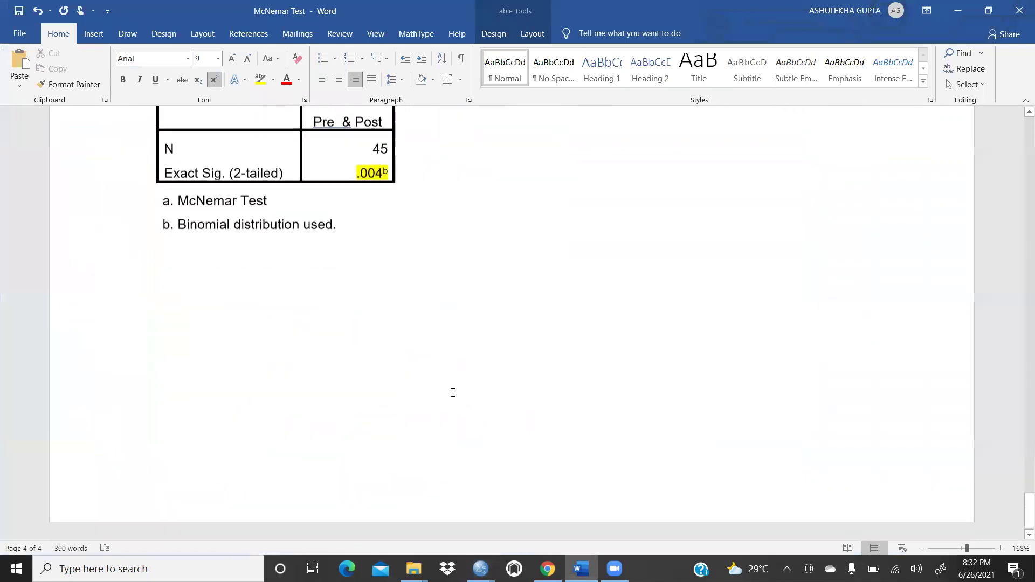
pyautogui.click(178, 300)
pyautogui.rightClick(160, 277)
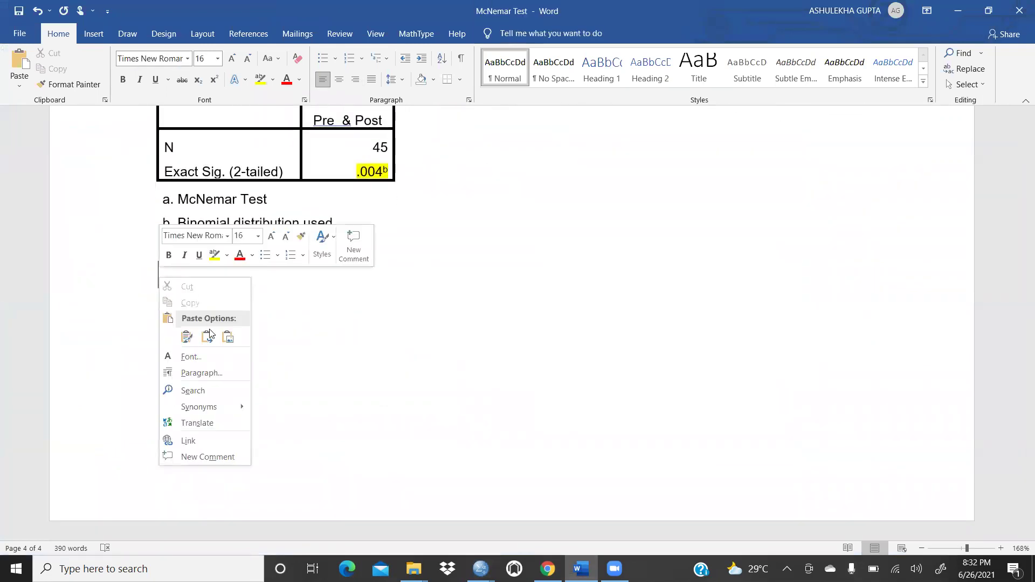
pyautogui.click(185, 337)
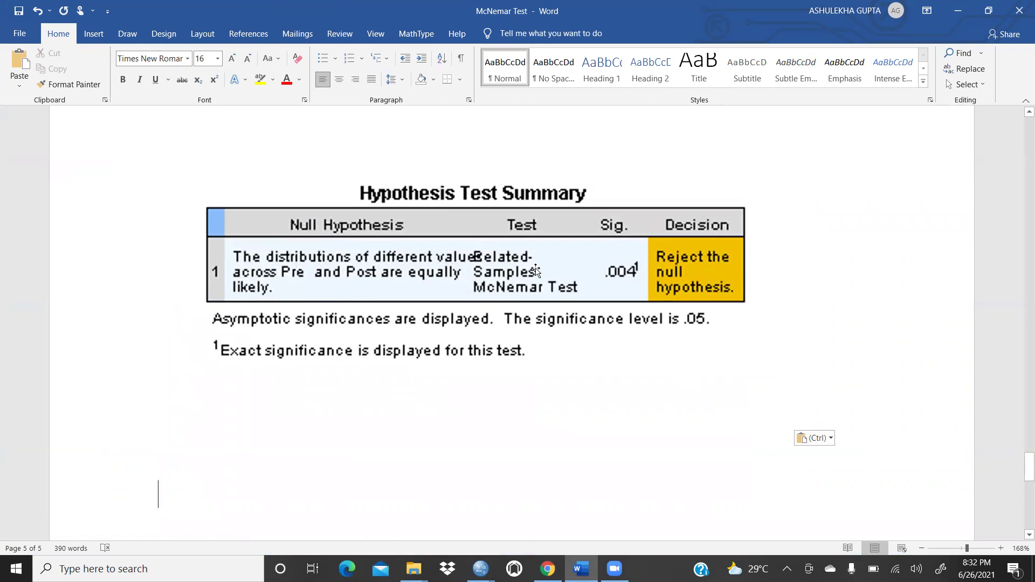
# Stretch the pasted Hypothesis Test Summary picture horizontally toward the page's right edge and deselect it
pyautogui.click(723, 244)
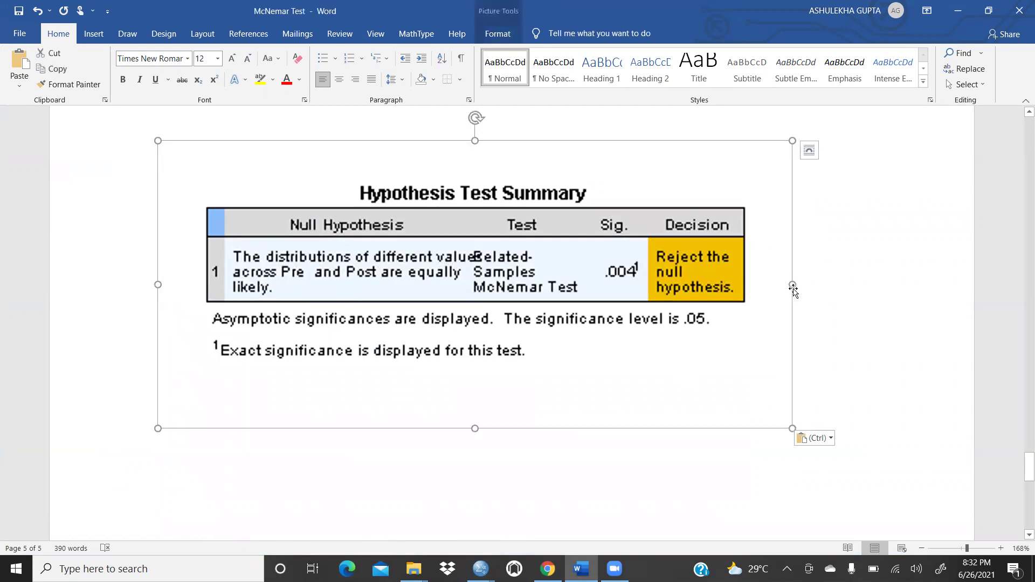
pyautogui.moveTo(792, 284); pyautogui.dragTo(921, 280)
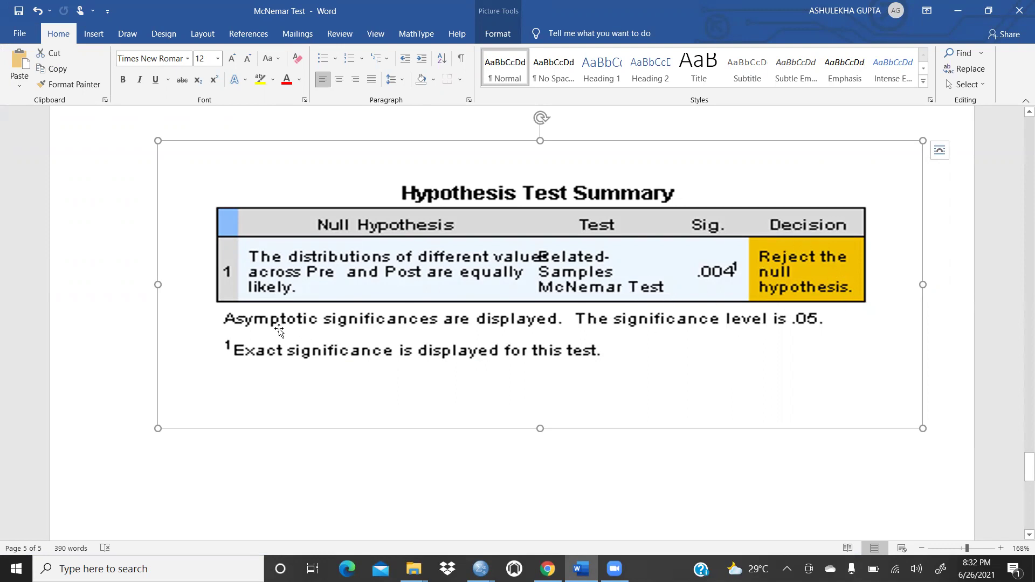
pyautogui.click(383, 463)
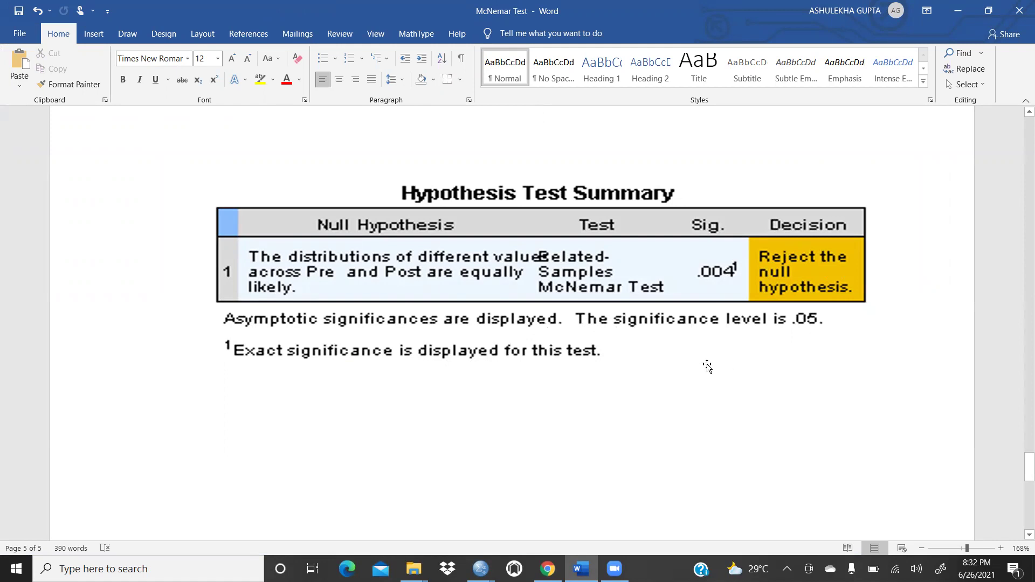
# Look back through the document from the Hypothesis Test Summary to the McNemar Test title on page 1
pyautogui.scroll(10, 707, 366)
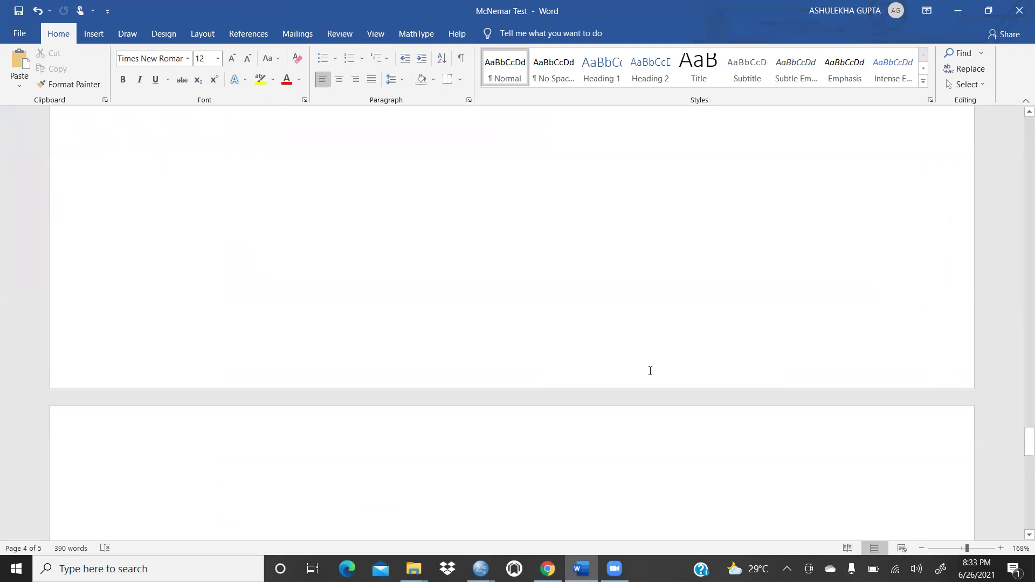
pyautogui.scroll(15, 646, 372)
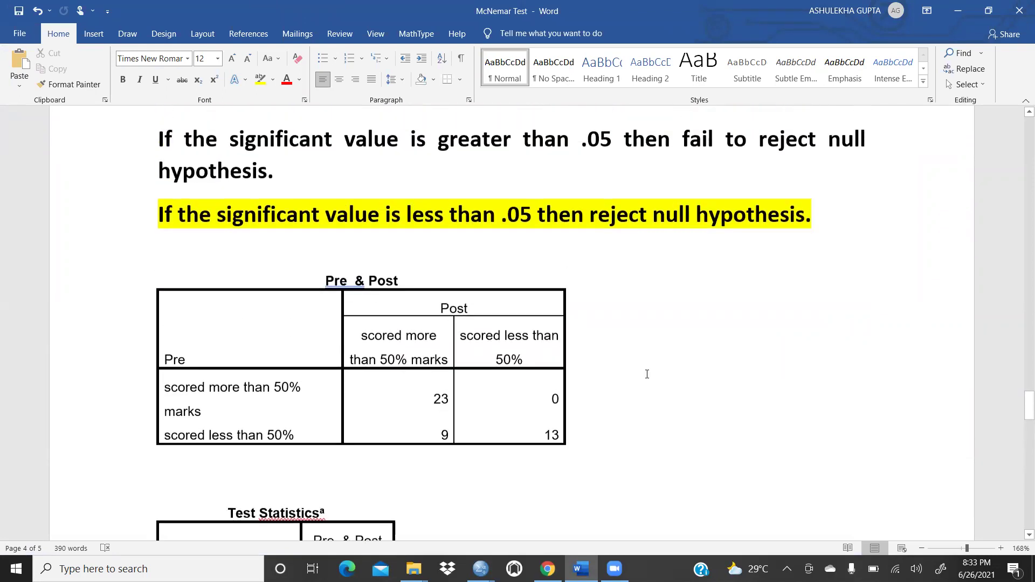
pyautogui.scroll(15, 646, 374)
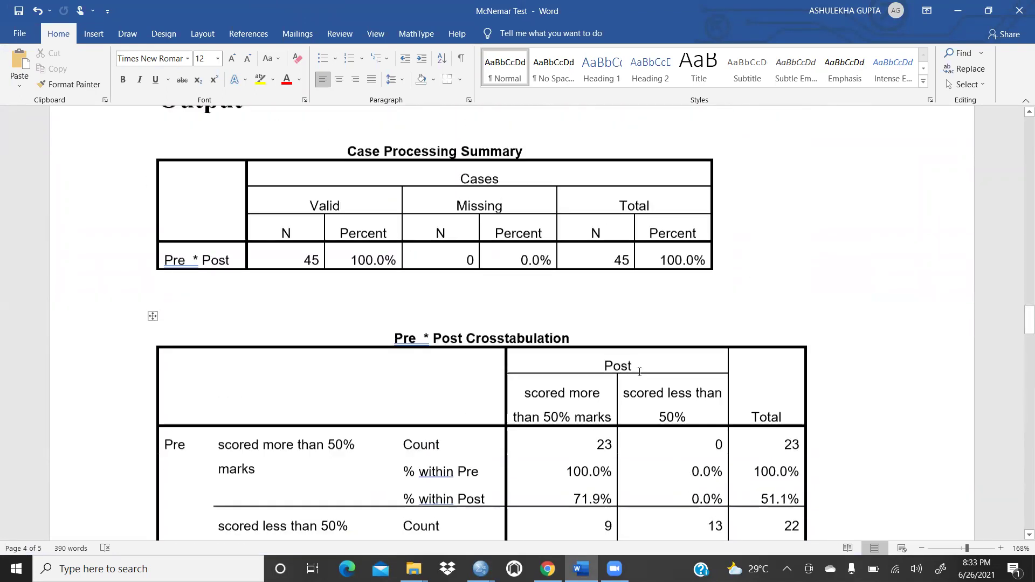
pyautogui.scroll(15, 638, 372)
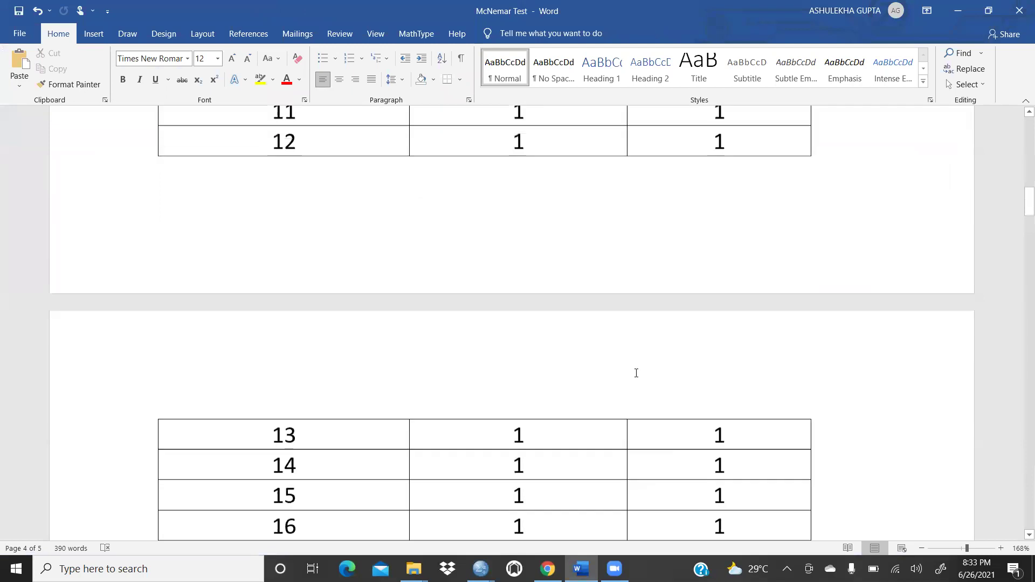
pyautogui.scroll(12, 636, 373)
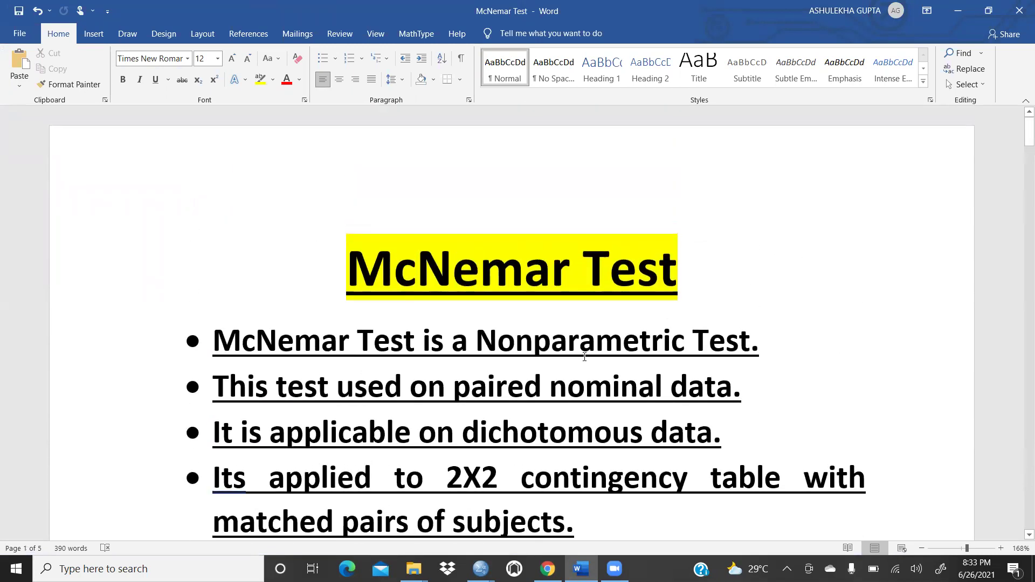
# Review the page 1 bullets, selecting "dichotomous data." and "paired nominal data." in turn to point them out, and clear the selection
pyautogui.scroll(-3, 560, 344)
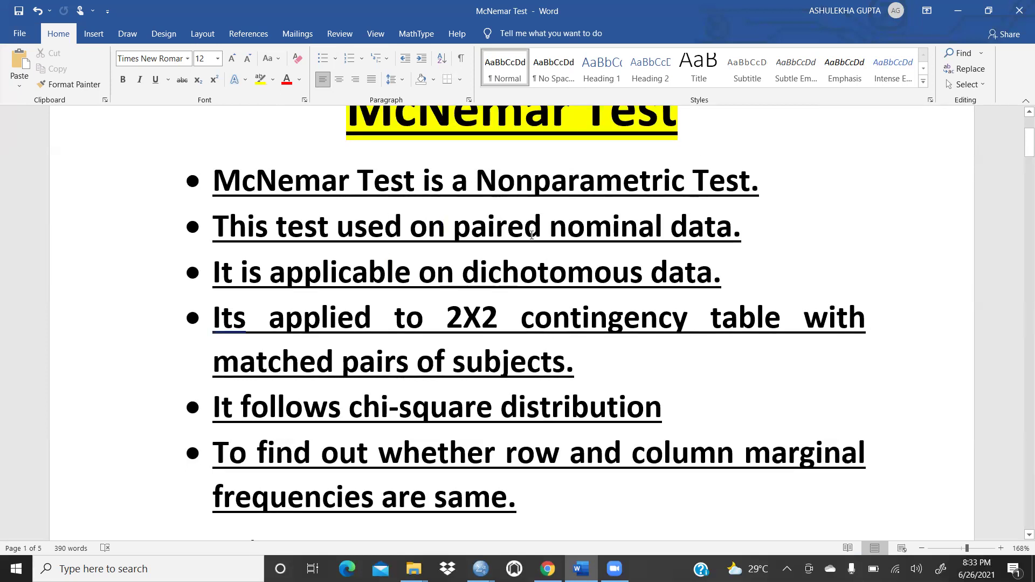
pyautogui.moveTo(471, 274); pyautogui.dragTo(742, 274)
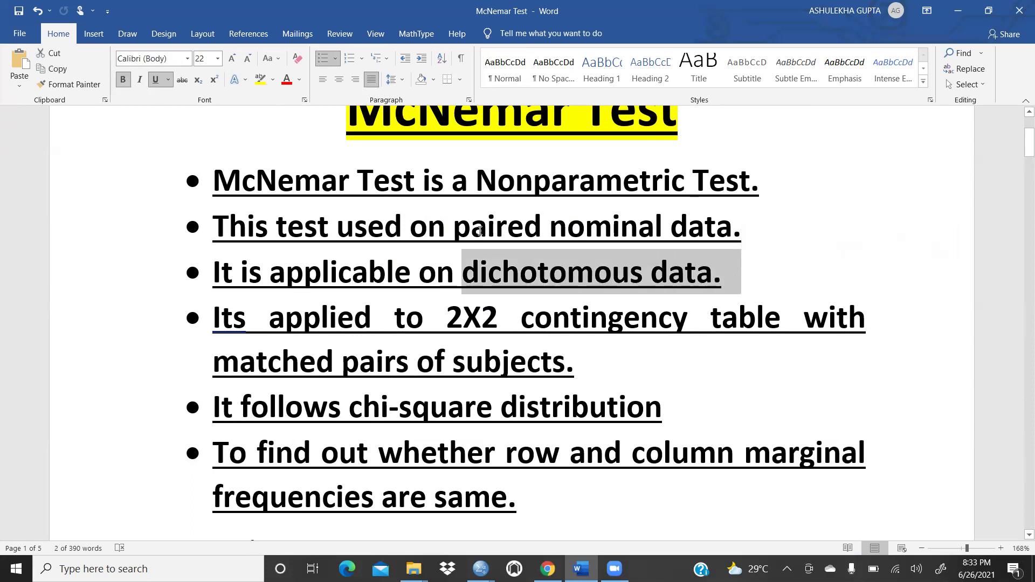
pyautogui.moveTo(456, 227); pyautogui.dragTo(742, 227)
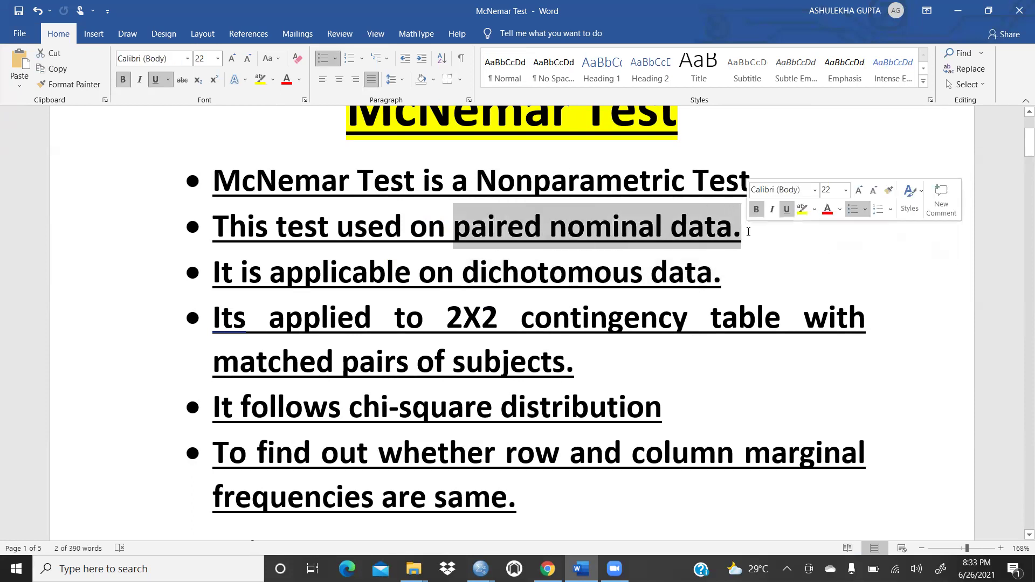
pyautogui.scroll(2, 482, 164)
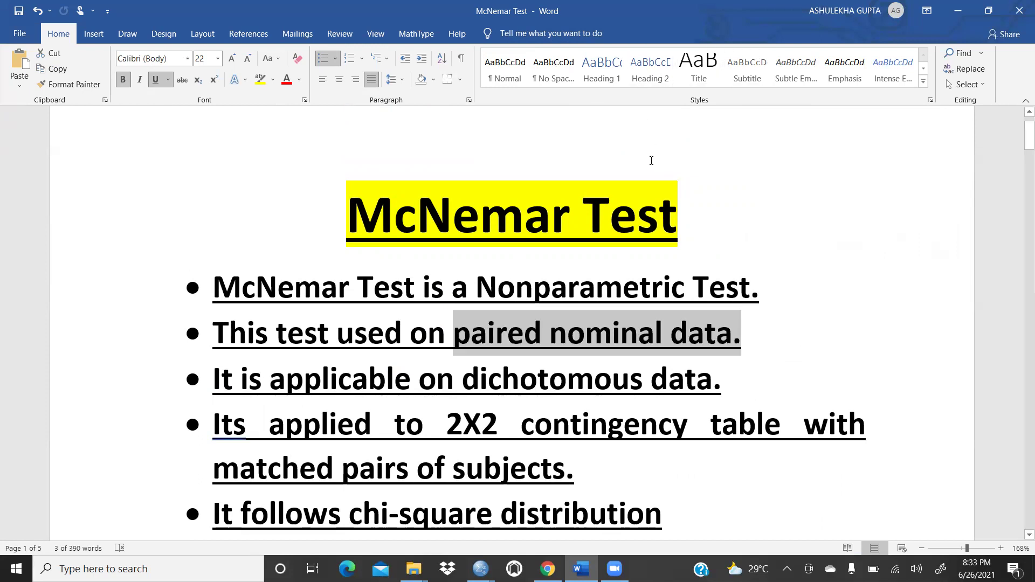
pyautogui.scroll(1, 651, 161)
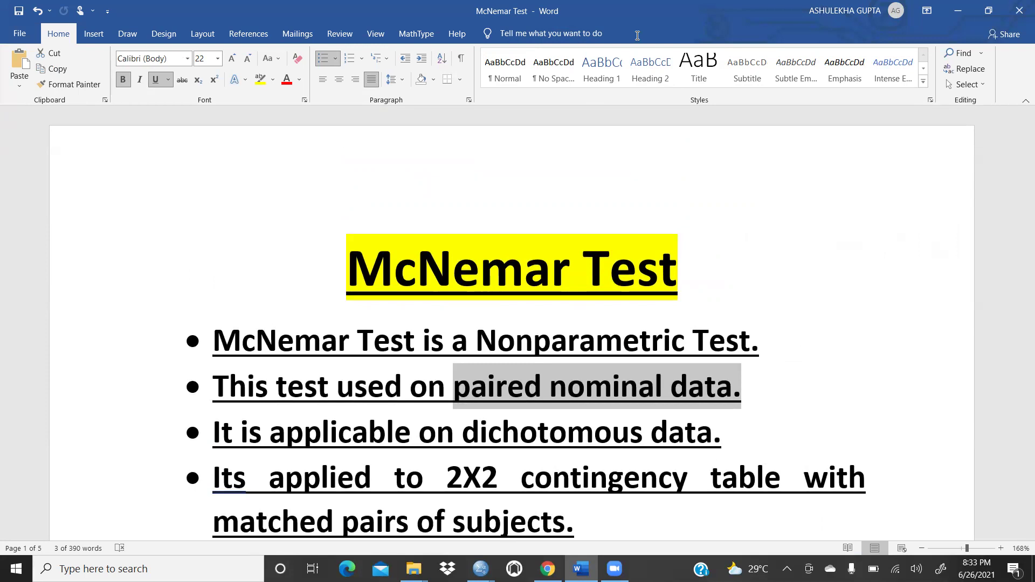
pyautogui.press('Right')
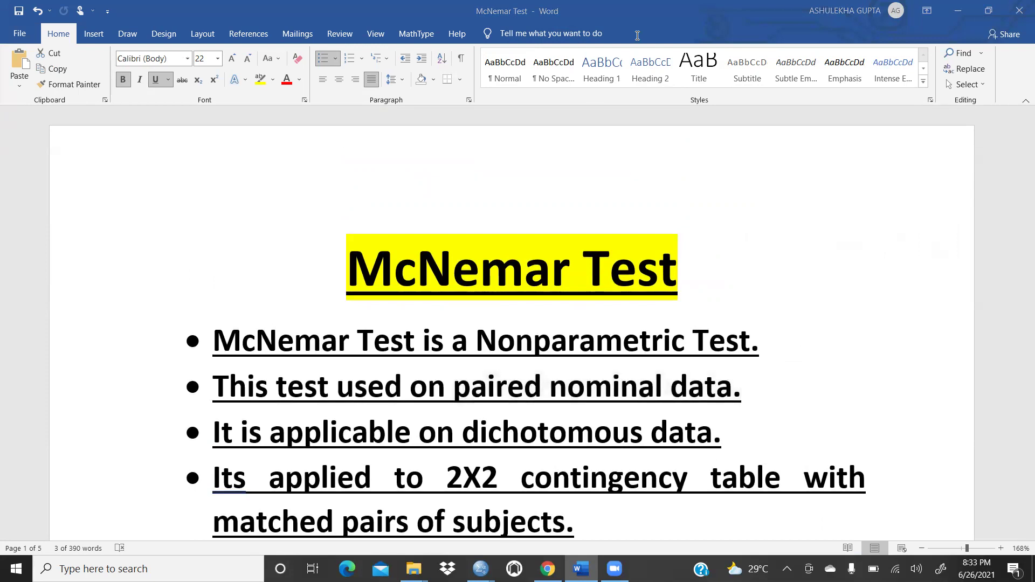